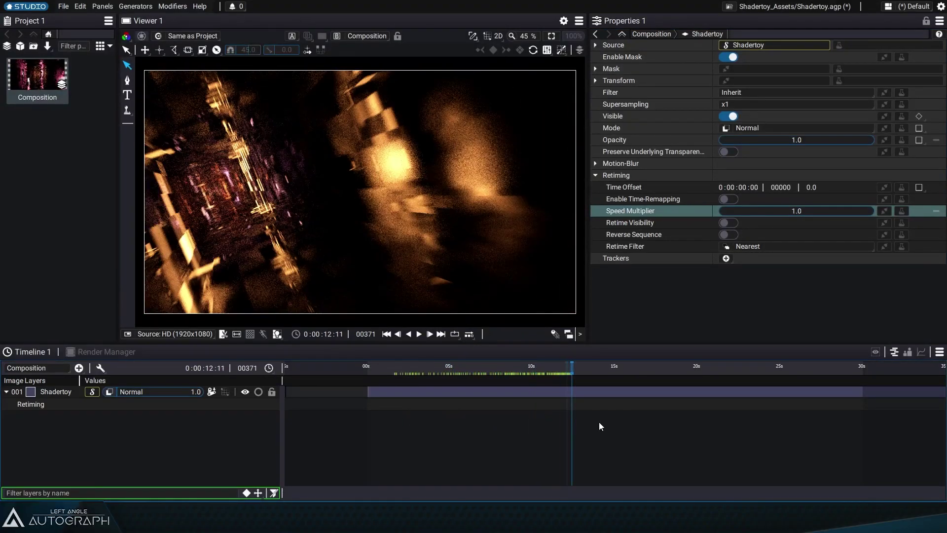
Switch to the Corridor Travel page on Shadertoy, set the steps value in its code to 1.0 and recompile the shader.
click(217, 392)
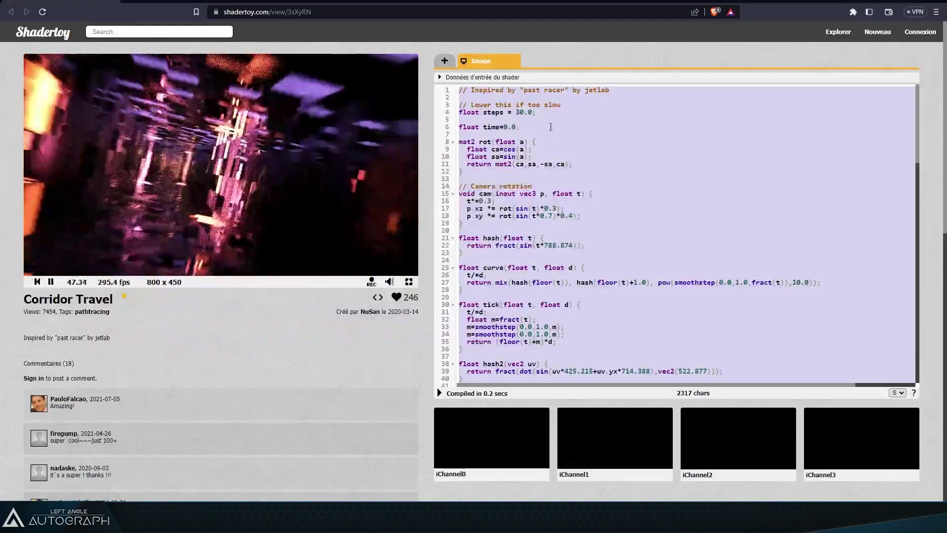
click(551, 127)
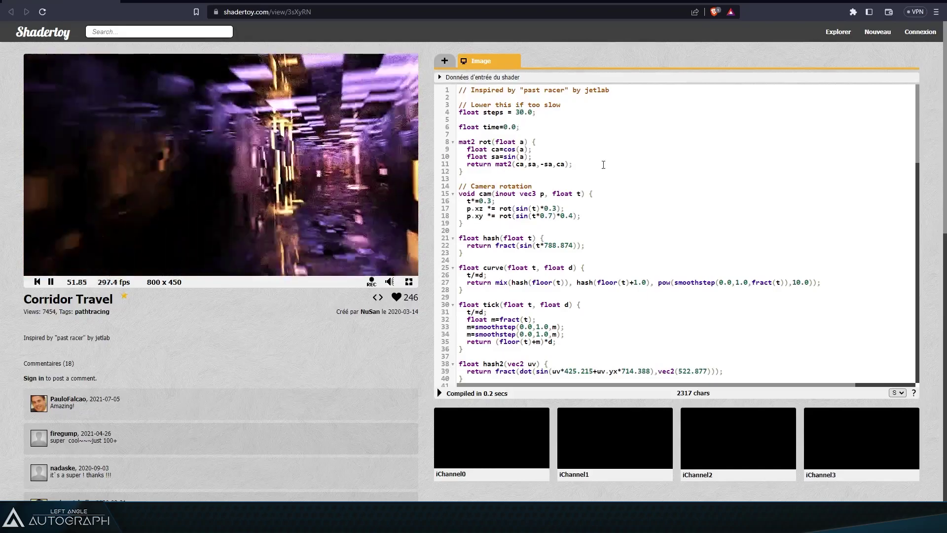
key(Up)
key(Up)
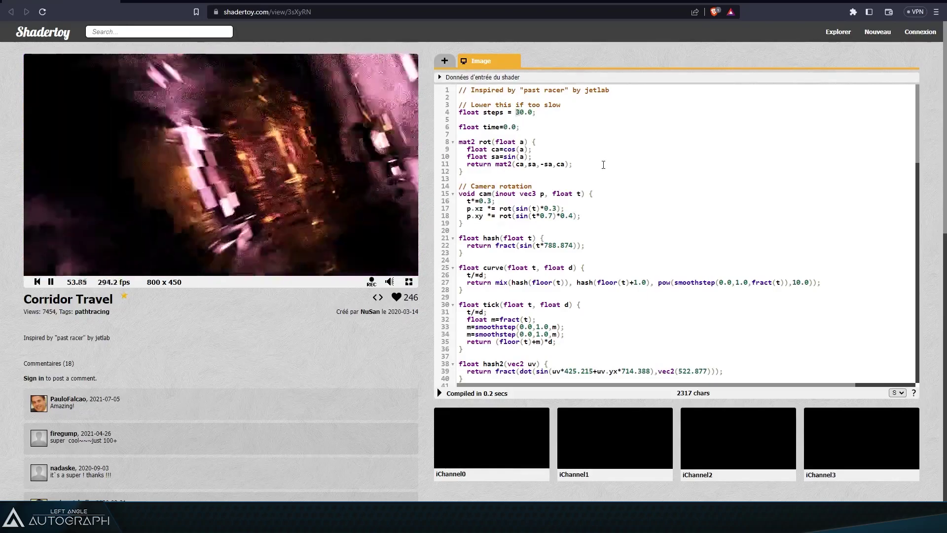
key(BackSpace)
key(Delete)
text(1)
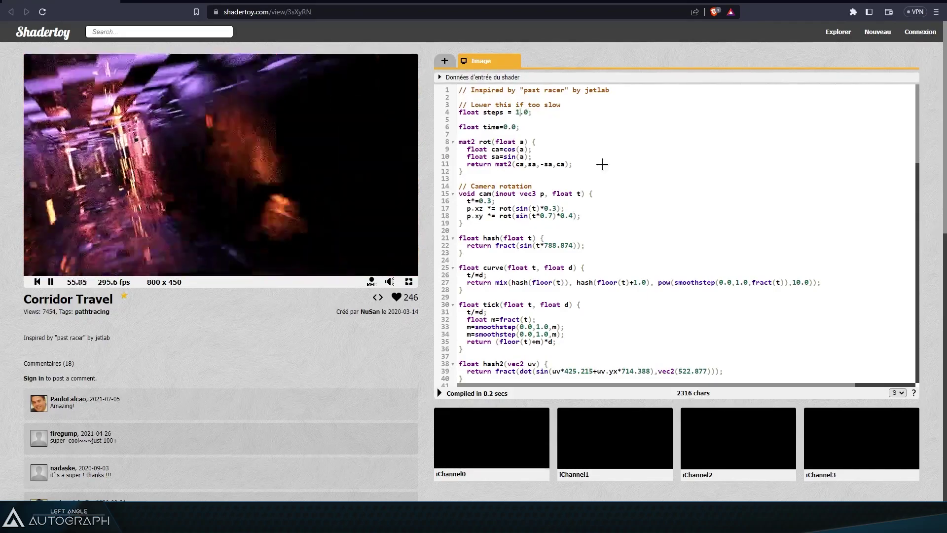
key(alt+Return)
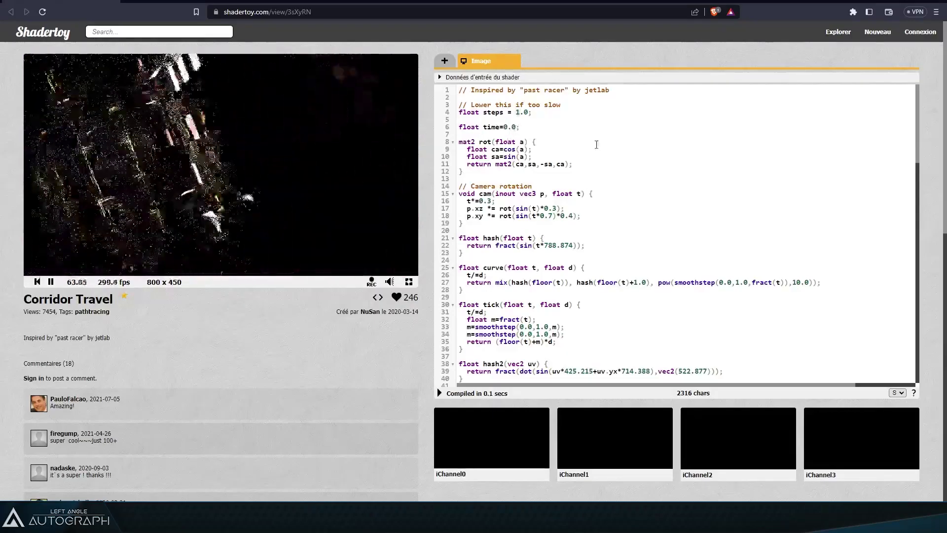
Set the steps value in the page's shader code to 100.0, recompile it and pause the preview.
text(00)
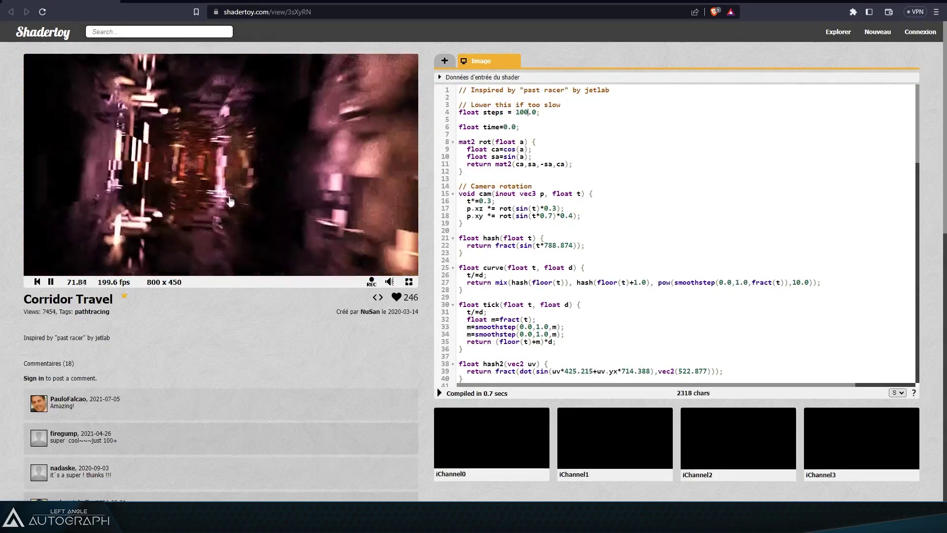
click(52, 282)
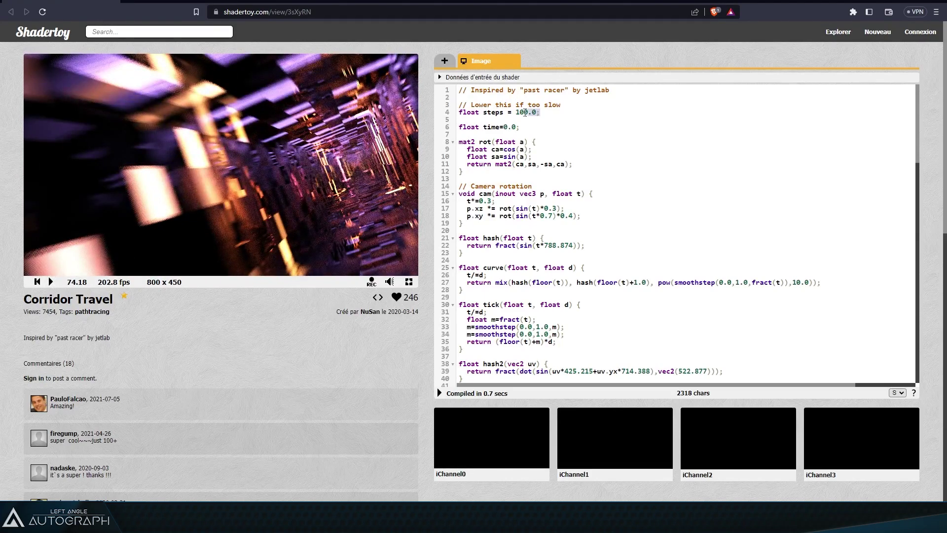
drag(525, 113, 431, 108)
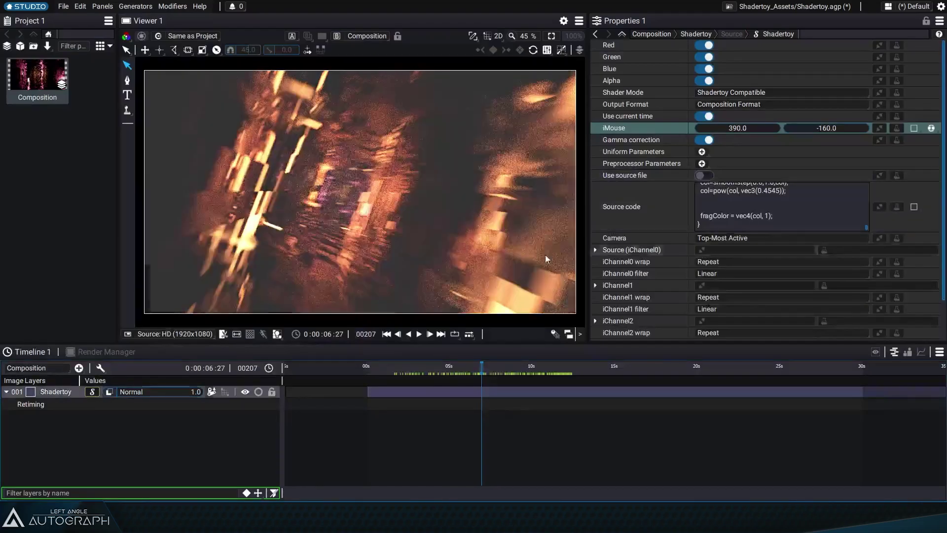
Switch back to Autograph and add a Float uniform parameter to the Shadertoy source.
drag(869, 229, 872, 185)
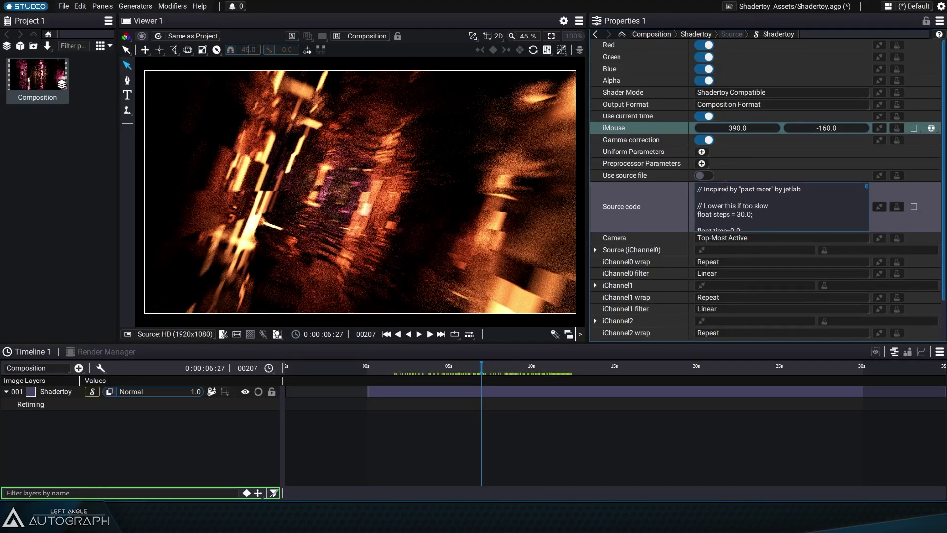
drag(717, 213, 680, 213)
click(630, 151)
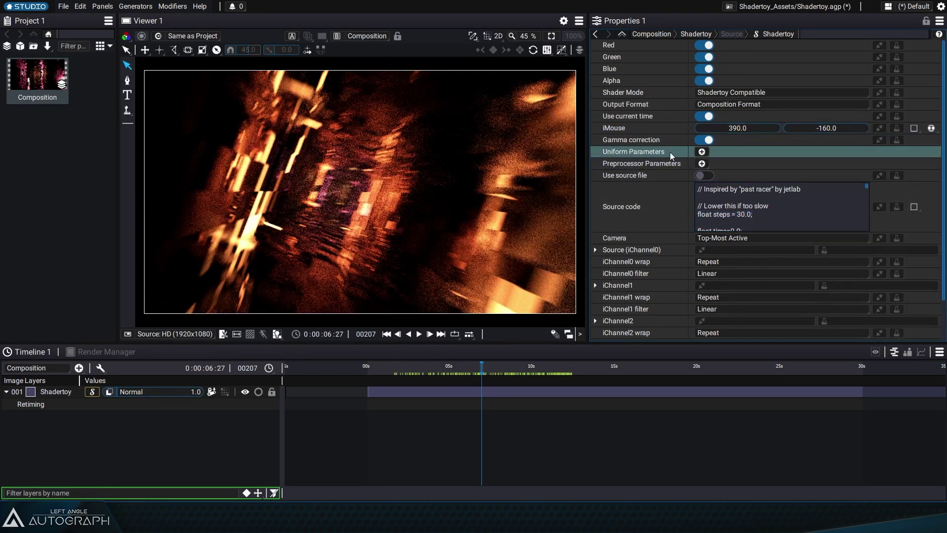
click(702, 151)
click(713, 160)
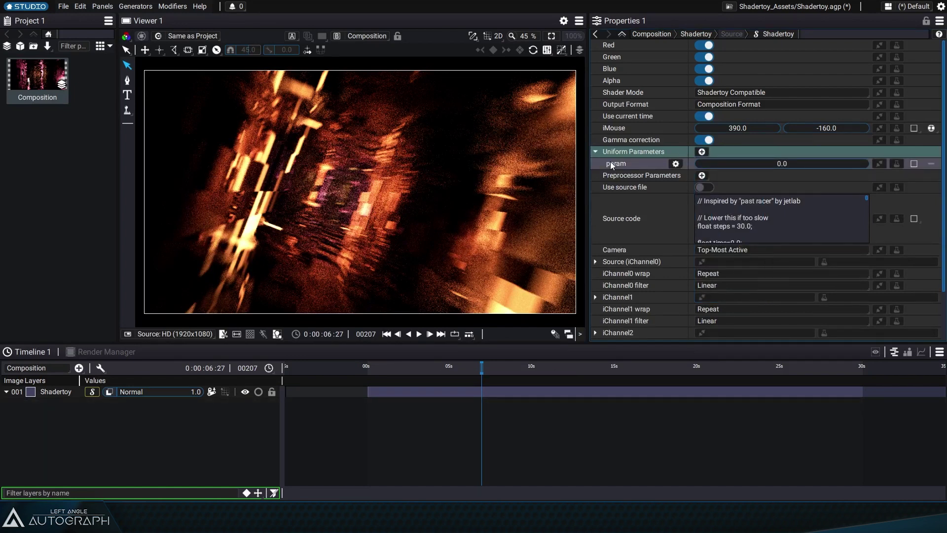
click(701, 151)
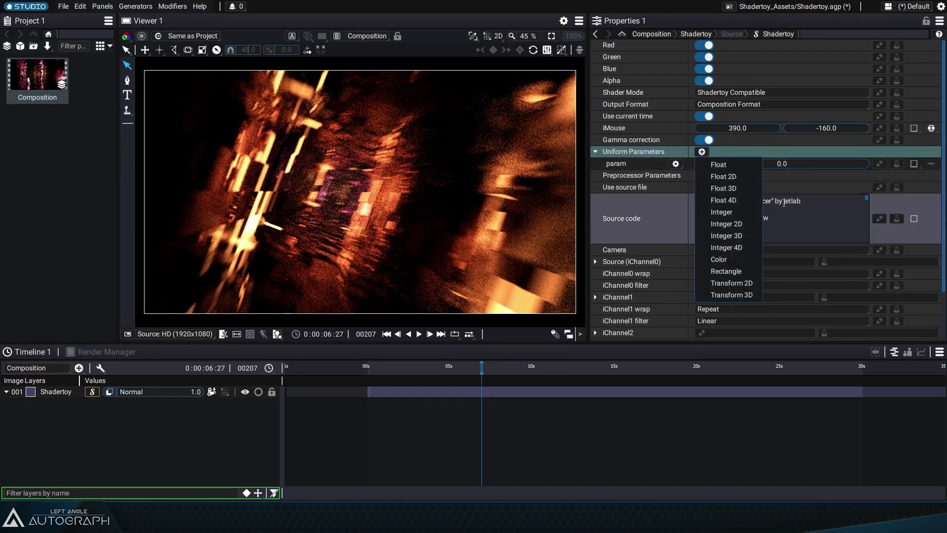
key(Escape)
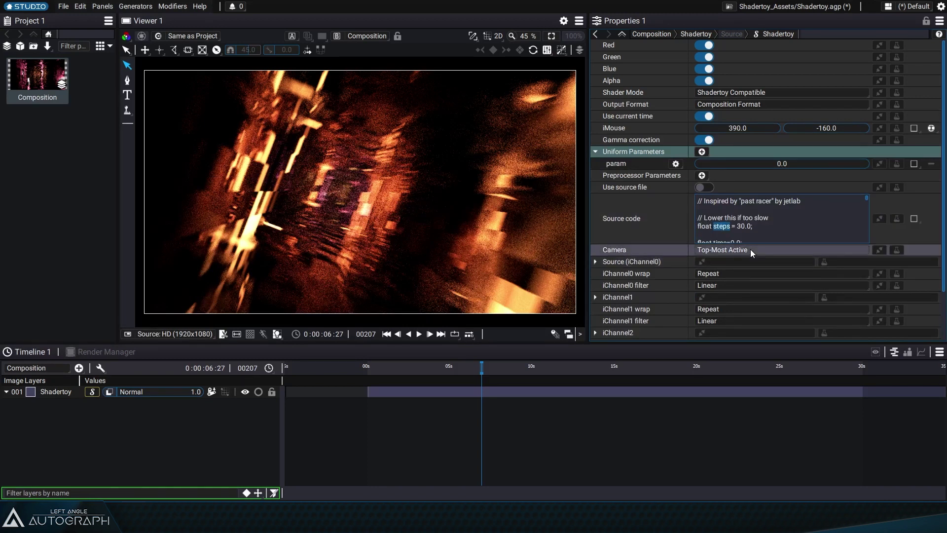
Rename the new uniform parameter to steps with a value of 9.0, and open the details of the shader error.
click(634, 166)
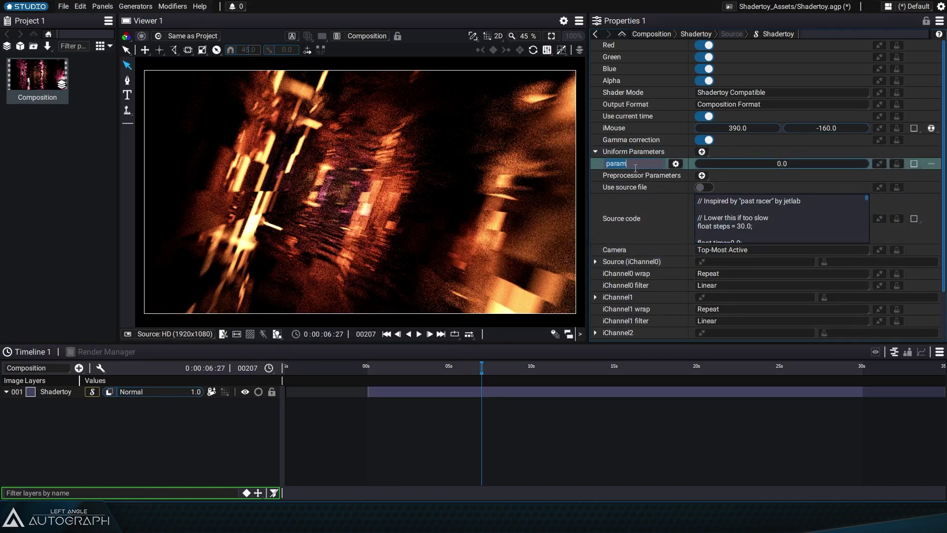
click(765, 176)
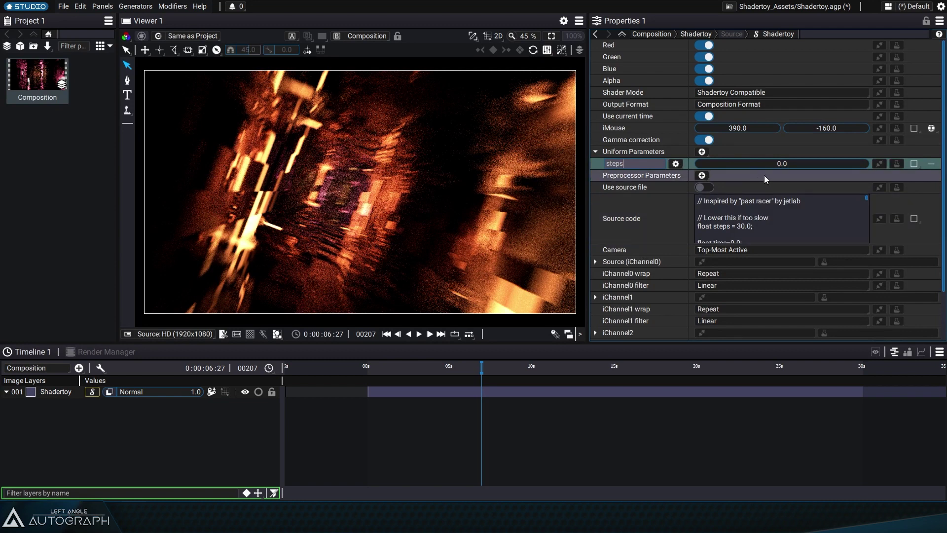
drag(772, 163, 776, 163)
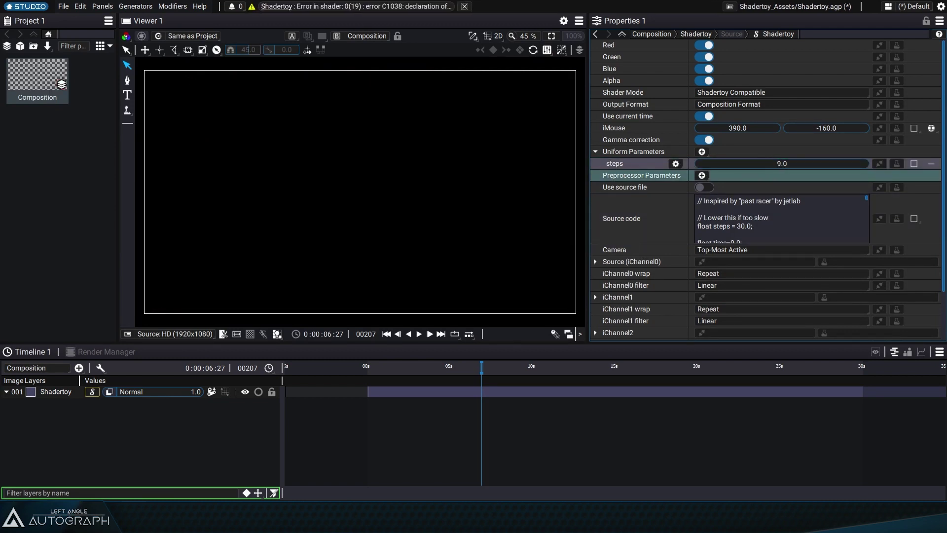
click(358, 5)
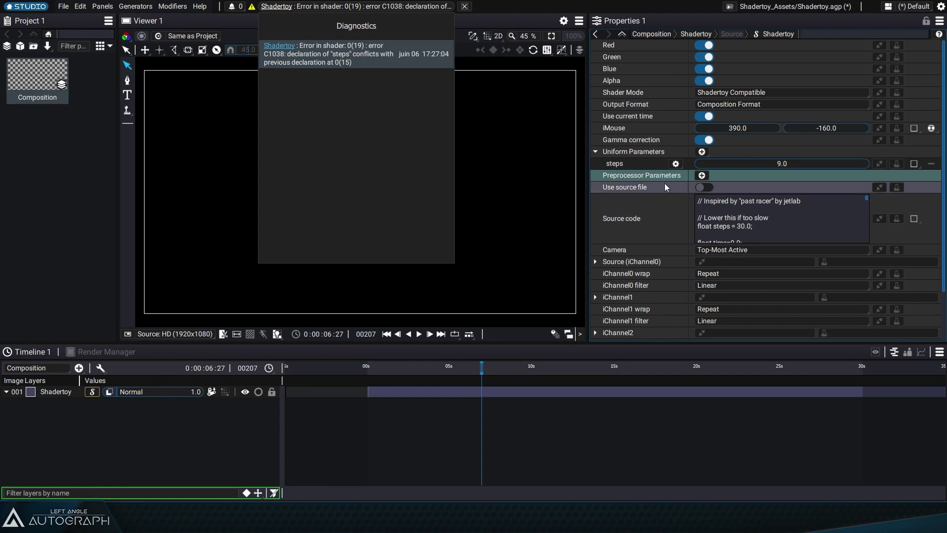
Save the project and delete the "// Lower this if too slow" comment and the "float steps = 30.0;" declaration from the source code.
click(635, 167)
key(ctrl+s)
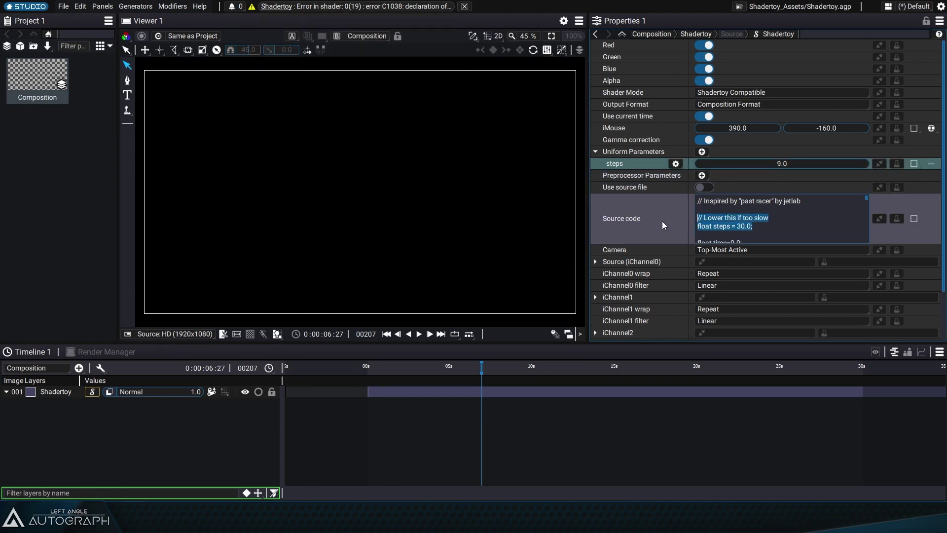
key(BackSpace)
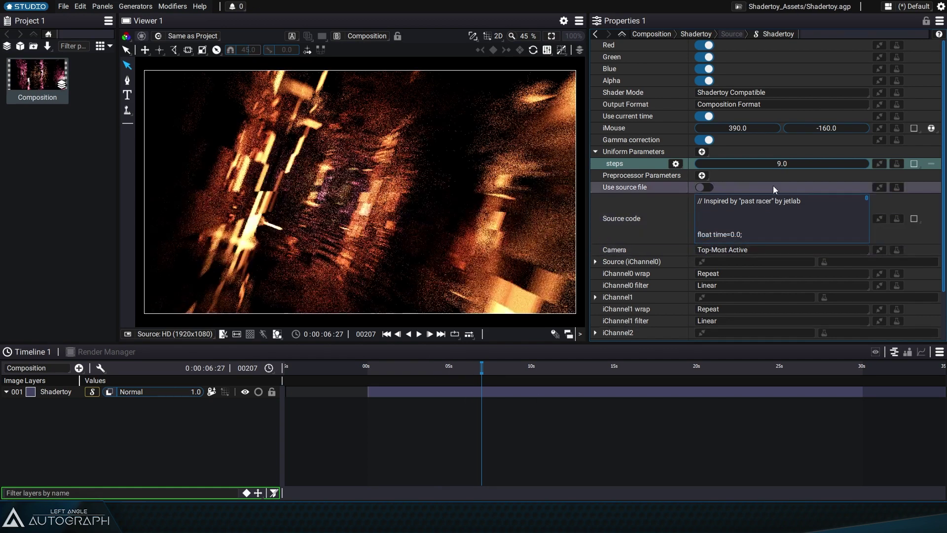
Raise the steps parameter to 80.0 and limit its range to a minimum of 1 and a maximum of 300.
drag(759, 162, 820, 162)
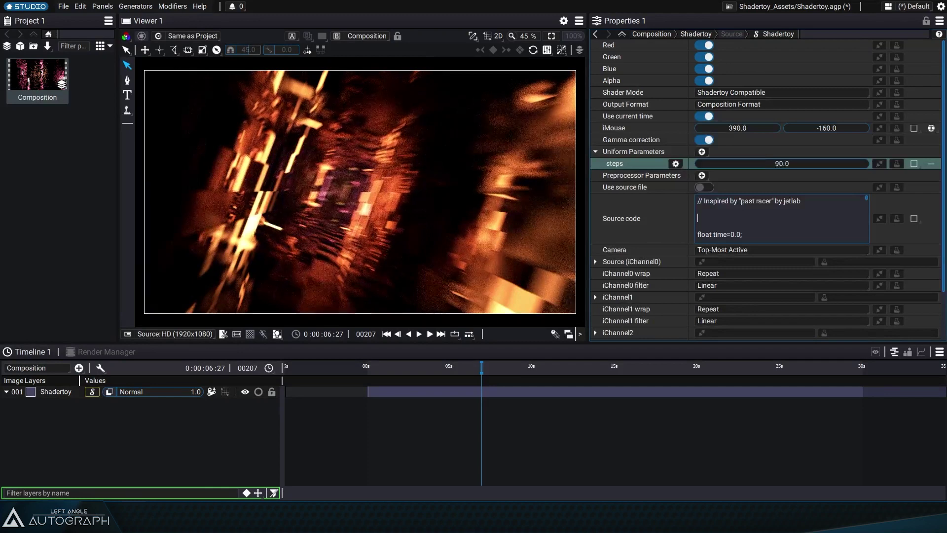
click(673, 163)
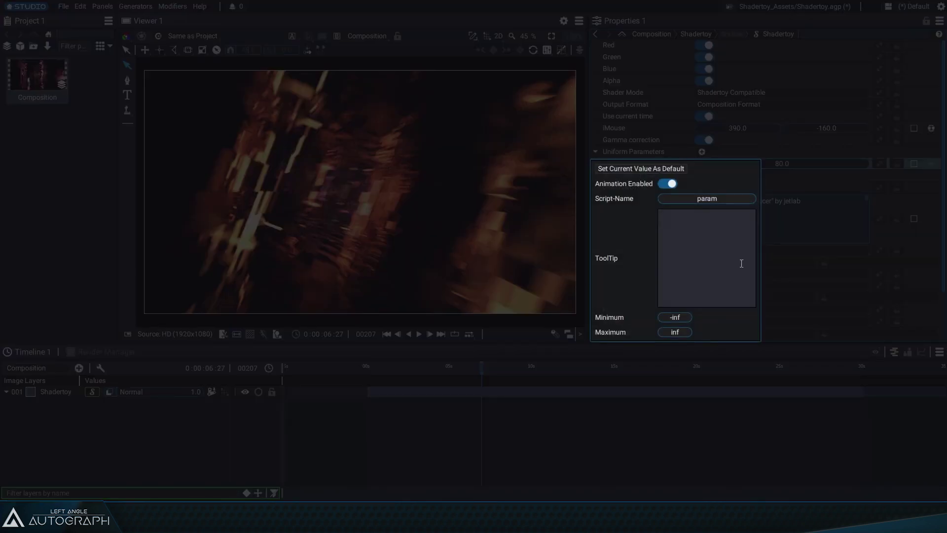
text(1)
key(Tab)
text(300)
key(Return)
click(579, 401)
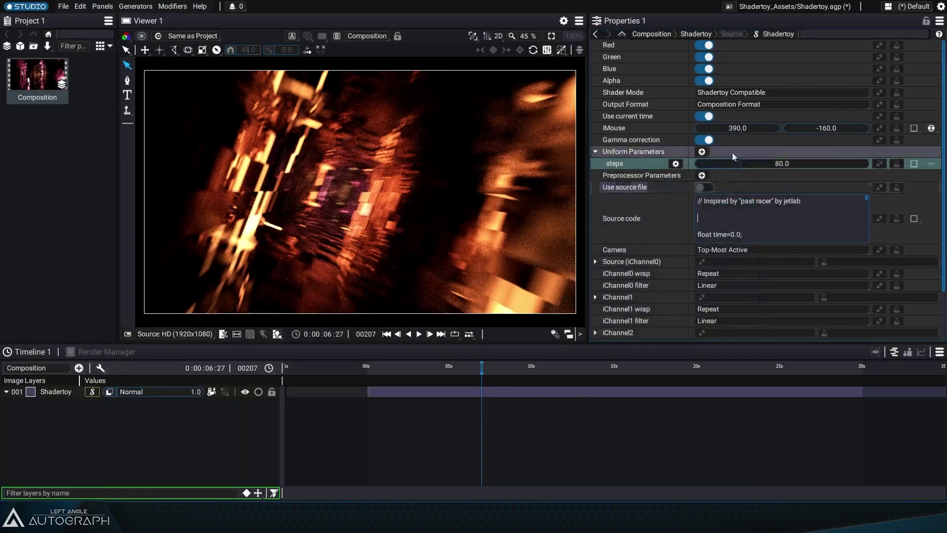
Set the steps parameter to 300.0 and preview the composition by scrubbing and playing the timeline.
drag(732, 164, 869, 163)
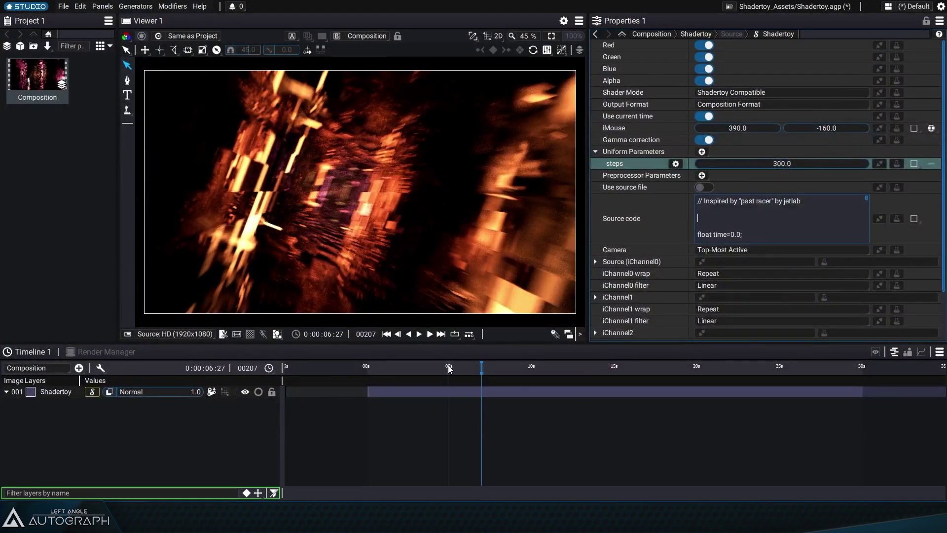
drag(448, 367, 654, 365)
key(space)
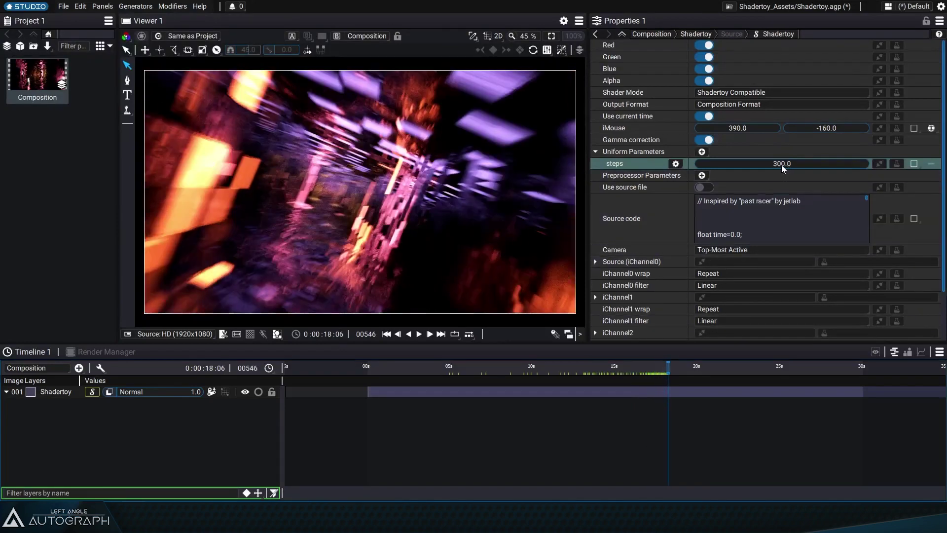
Lower the steps parameter to 15.95 and play the composition from about 4 seconds to preview it.
mouse_move(781, 164)
mouse_down()
mouse_move(701, 164)
mouse_move(797, 164)
mouse_up()
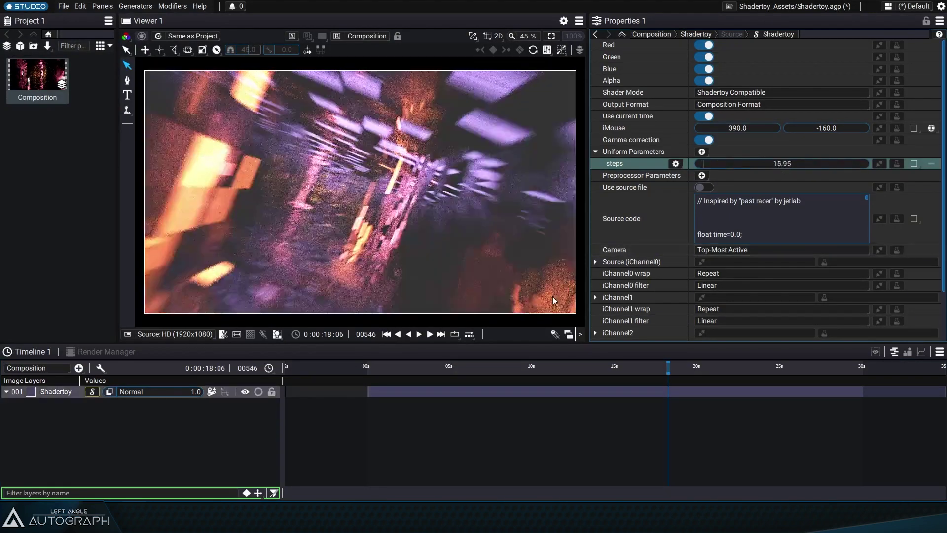
drag(434, 370, 505, 376)
key(space)
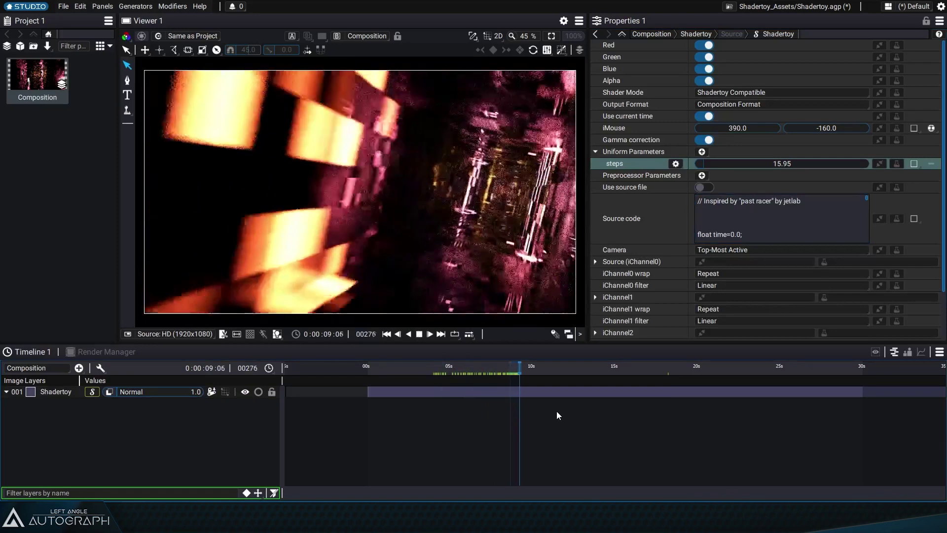
key(space)
Lower the steps parameter to 1.0 and keyframe it at the first frame of the composition.
drag(786, 164, 770, 164)
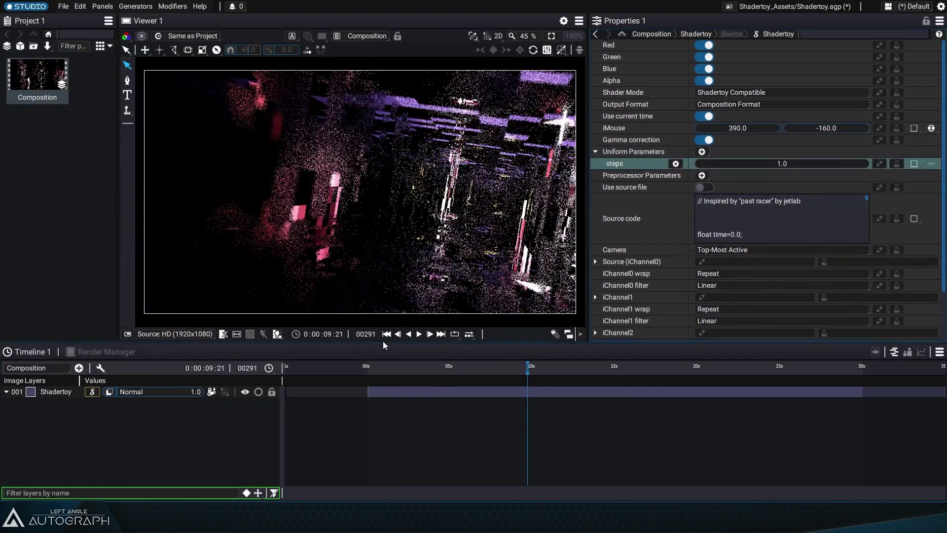
click(386, 334)
click(915, 164)
click(913, 147)
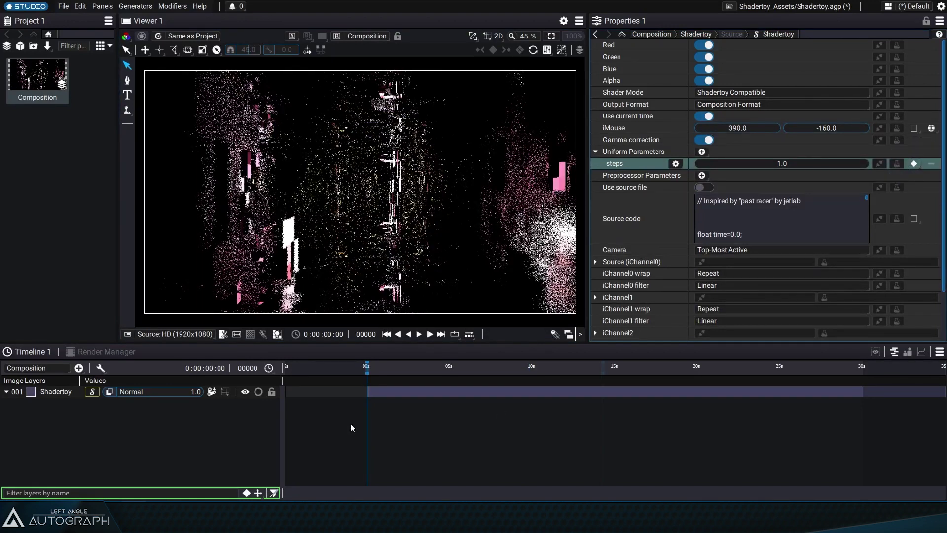
Add a second steps keyframe with the value 100 at frame 290.
drag(405, 368, 526, 368)
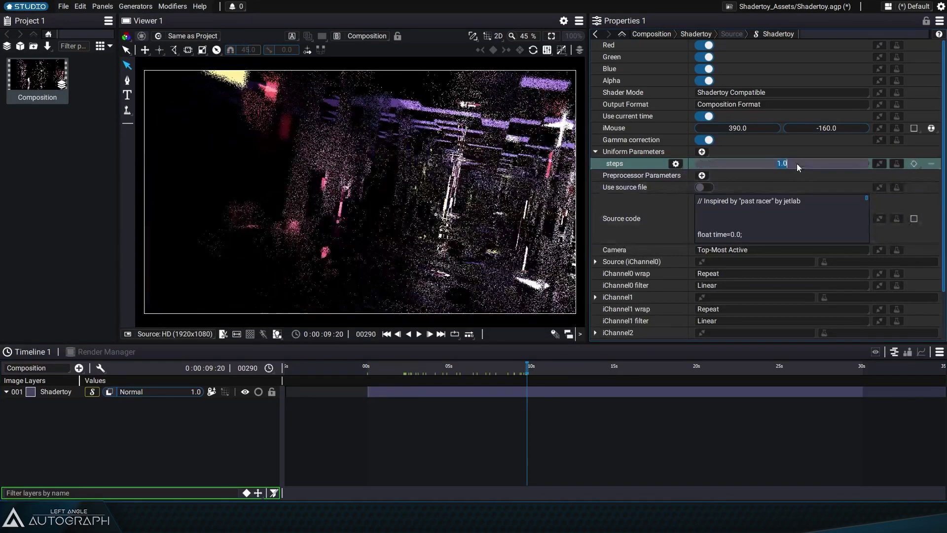
text(100)
key(Return)
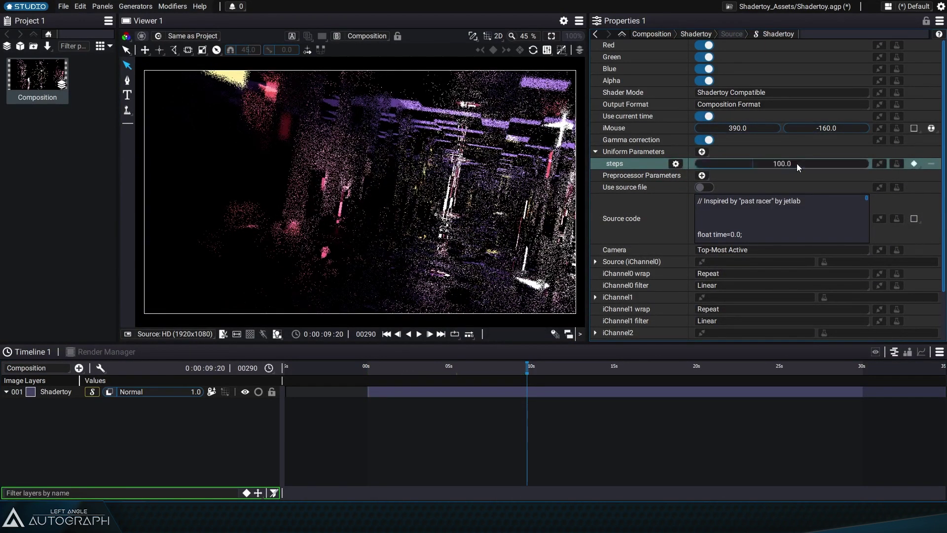
Reveal the steps keyframes in the timeline, move the second one to about 19.5 seconds and scrub through the animation.
drag(368, 368, 471, 365)
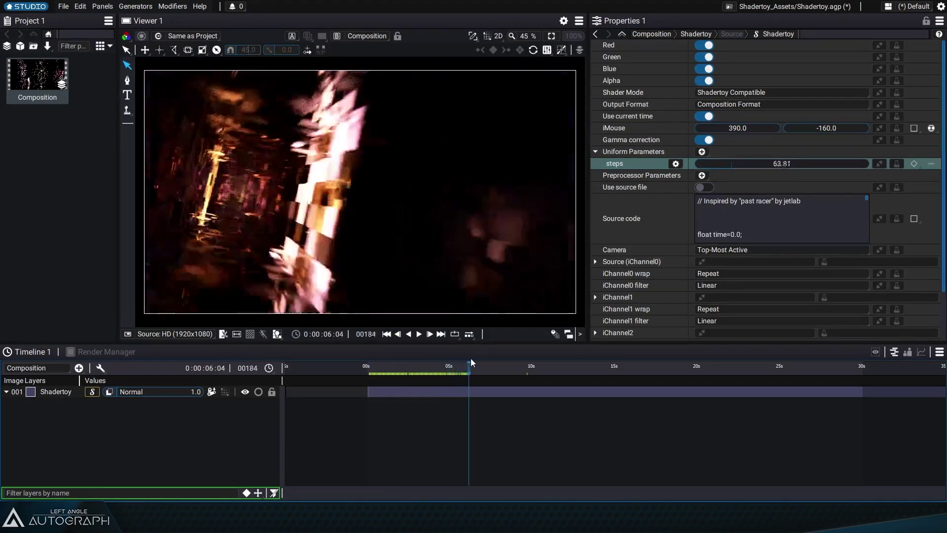
key(u)
drag(530, 439, 533, 438)
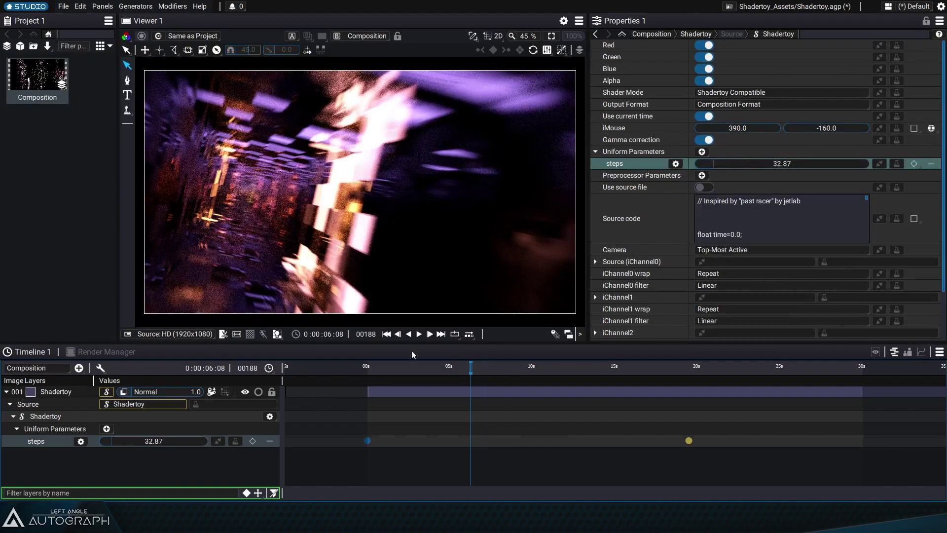
drag(376, 365, 468, 370)
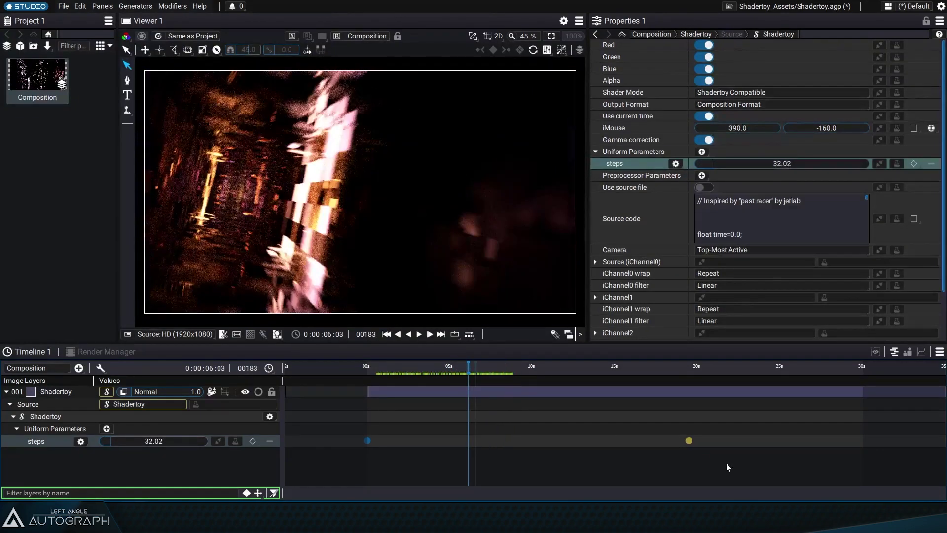
Delete both steps keyframes and set the steps parameter to a constant 150.
drag(726, 464, 525, 425)
key(Delete)
drag(407, 457, 327, 420)
key(Delete)
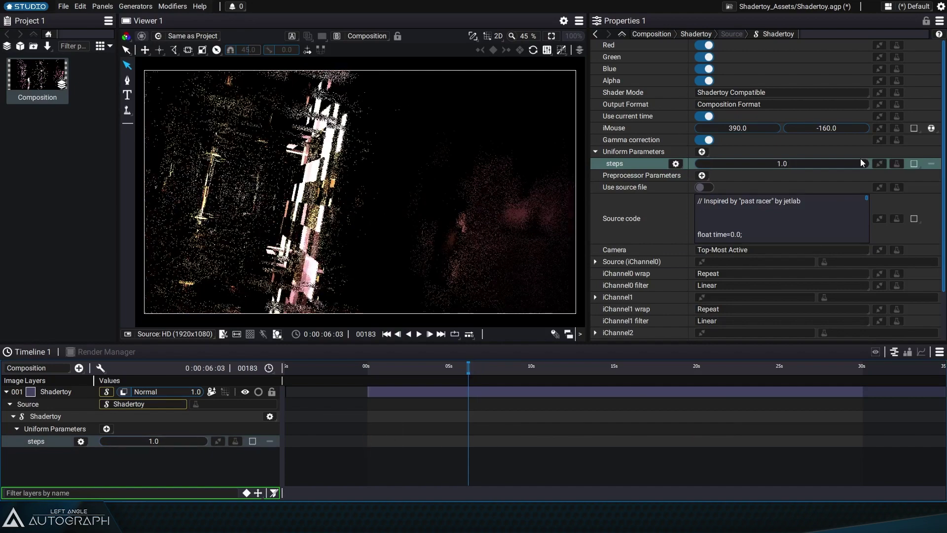
text(150)
key(Return)
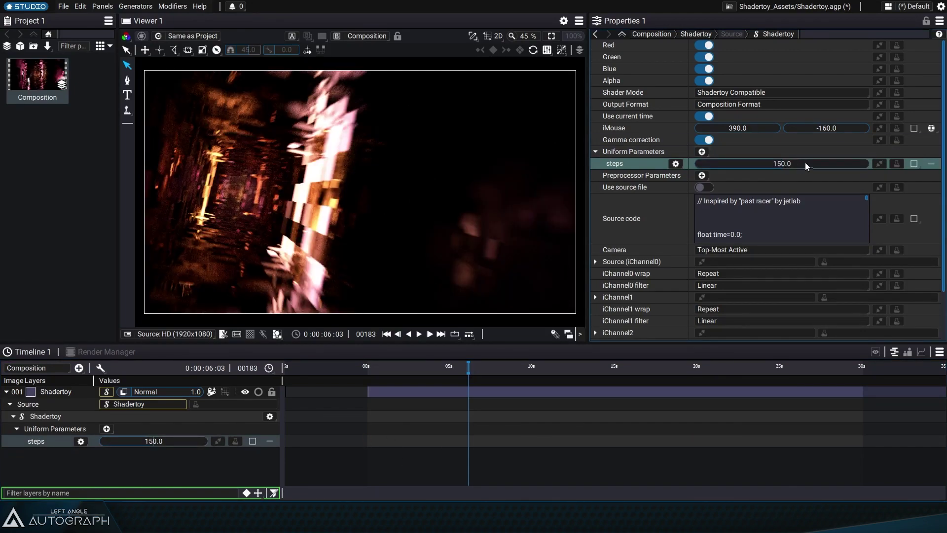
Save the project with the playhead at frame 136, and widen the viewer to sample pixel colour values.
mouse_move(394, 366)
mouse_down()
mouse_move(503, 366)
mouse_move(442, 368)
mouse_up()
key(ctrl+s)
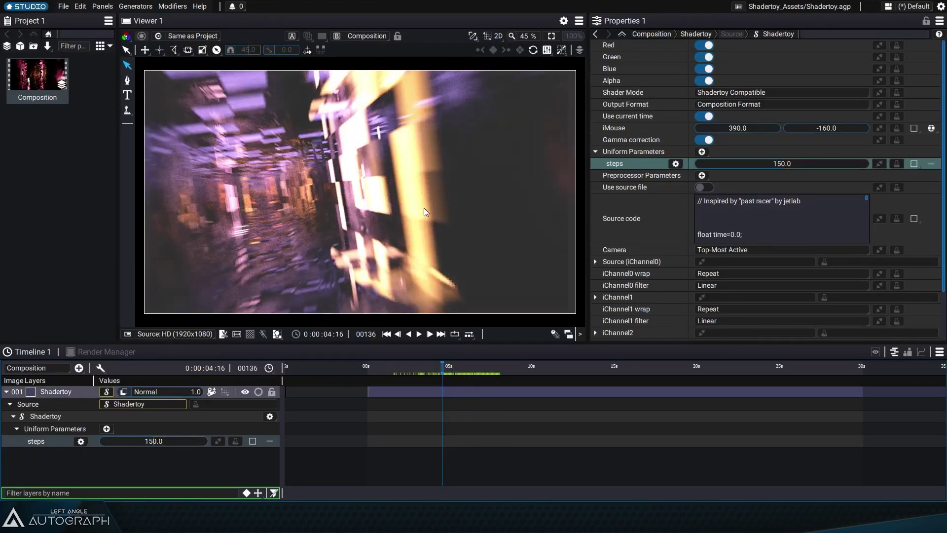
drag(588, 313, 617, 313)
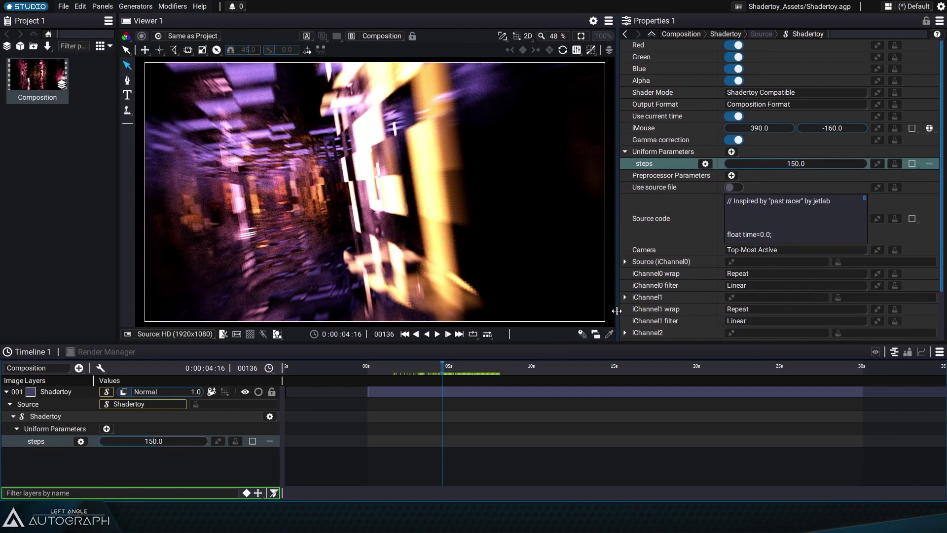
click(609, 335)
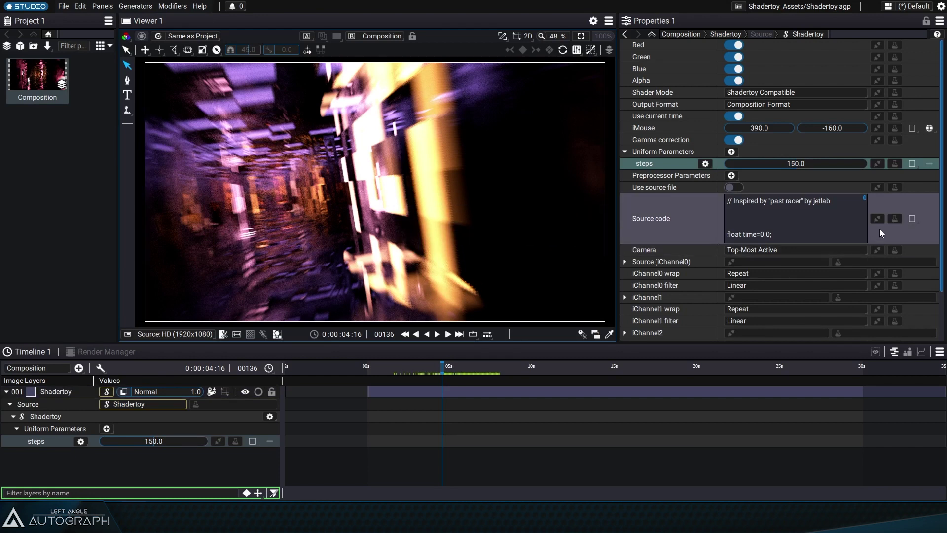
Delete the smoothstep(0.0,1.0,col) and pow(col, vec3(0.4545)) lines near the end of the shader source code.
drag(863, 198, 872, 243)
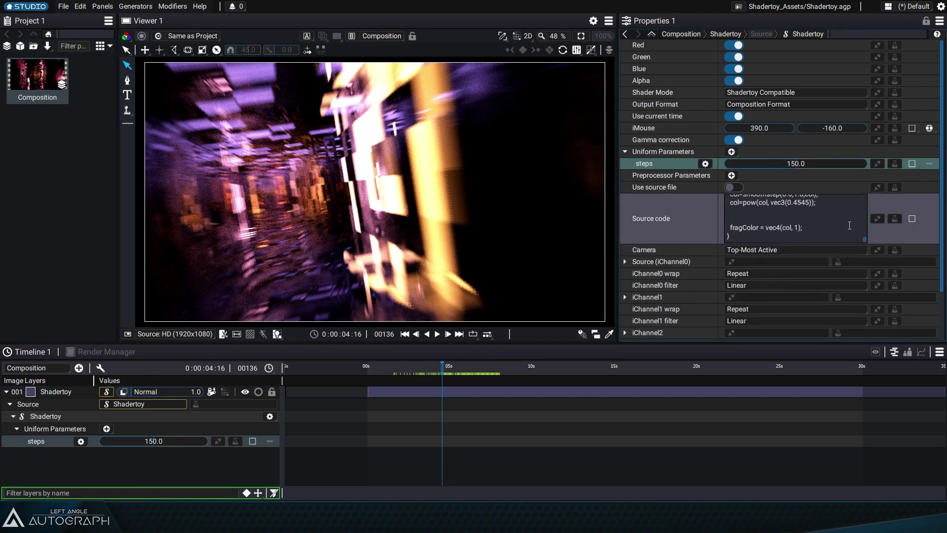
click(823, 217)
scroll(822, 220, up, 1)
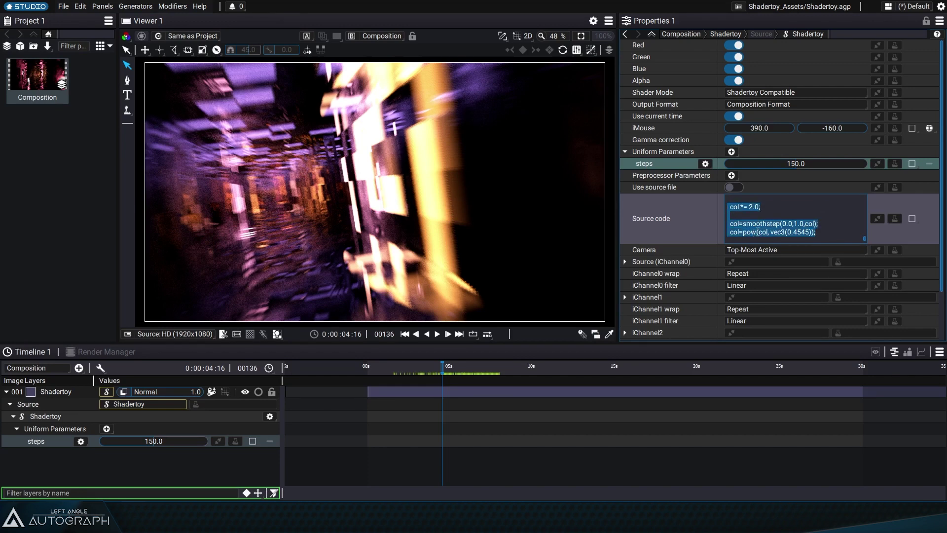
click(774, 224)
key(BackSpace)
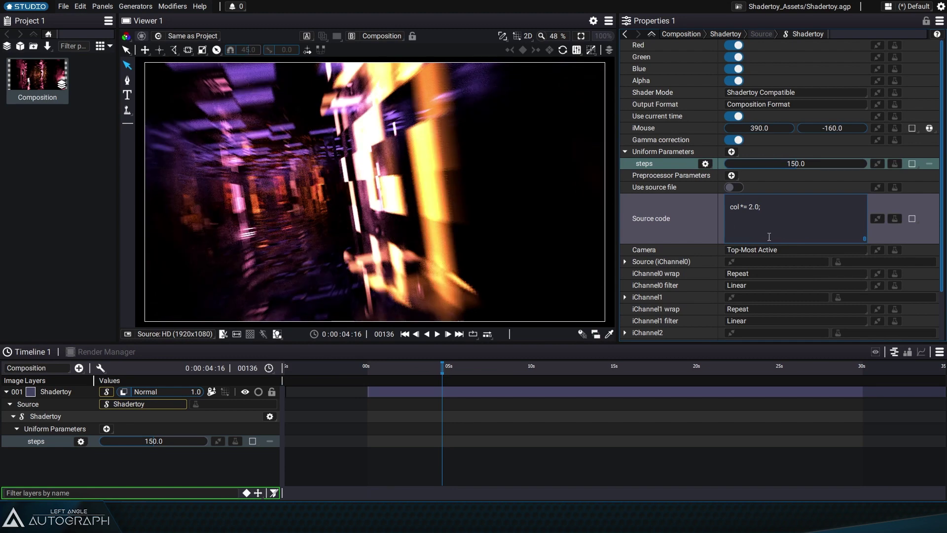
Change the shader's colour multiplier to col *= 4.0, then preview it at frame 210 and save the project.
click(753, 206)
key(BackSpace)
text(4)
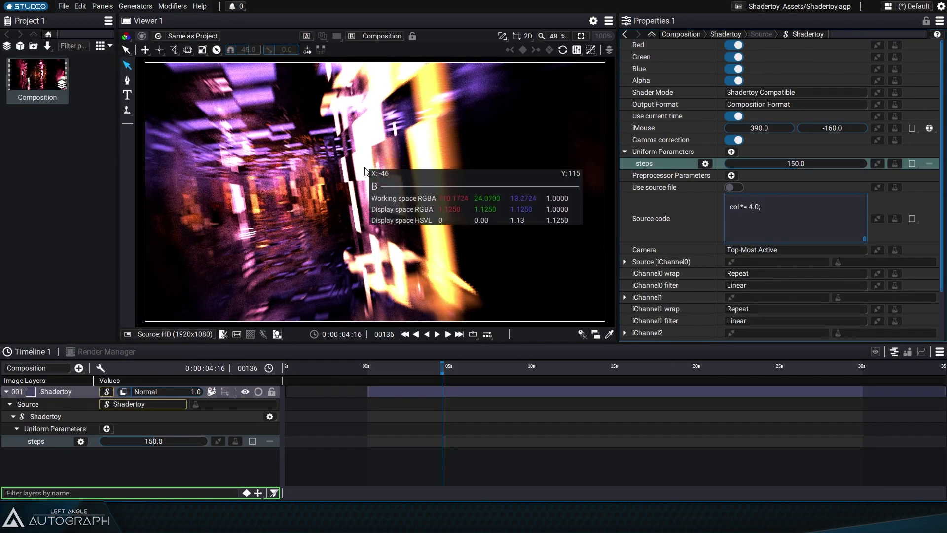
drag(432, 368, 483, 369)
key(ctrl+s)
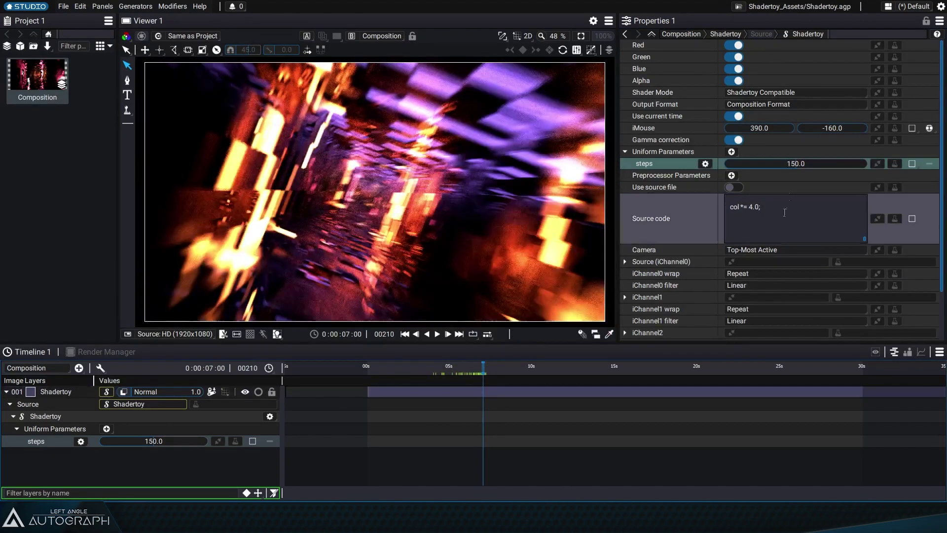
Go up to the Shadertoy layer's properties and add a Glow modifier to its source.
click(720, 33)
click(886, 49)
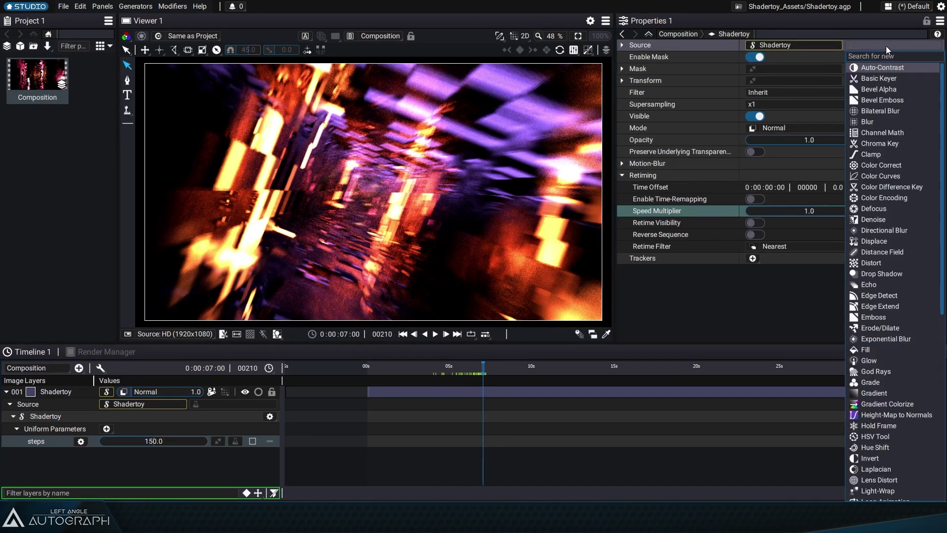
click(607, 336)
click(607, 336)
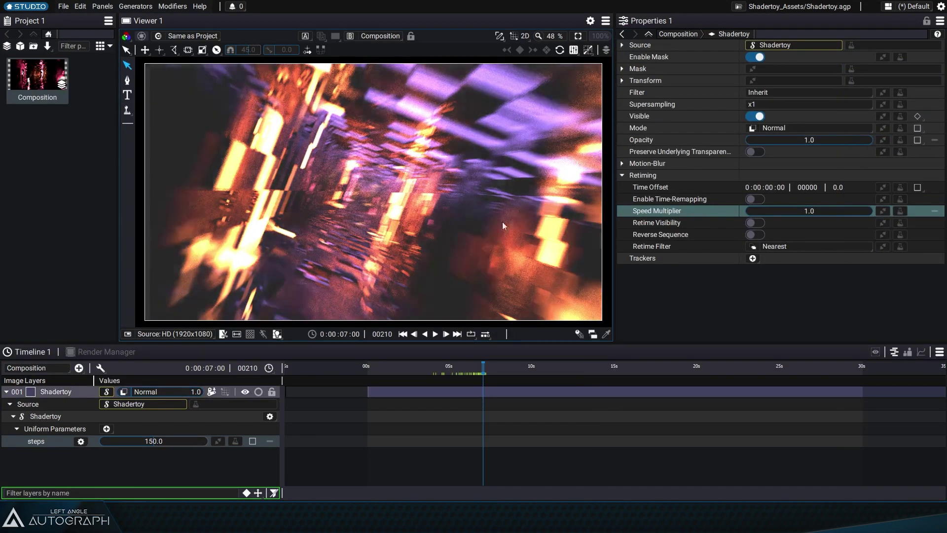
click(881, 46)
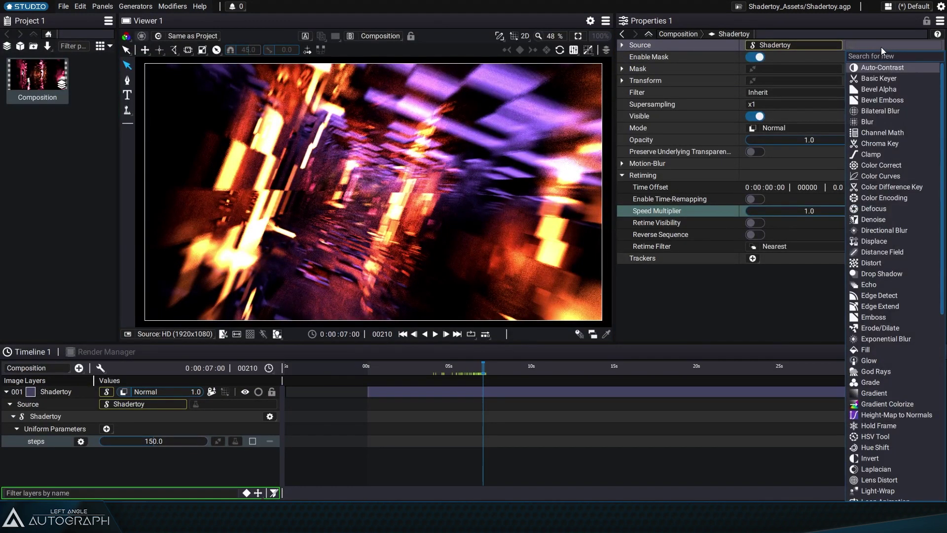
text(glow)
key(Return)
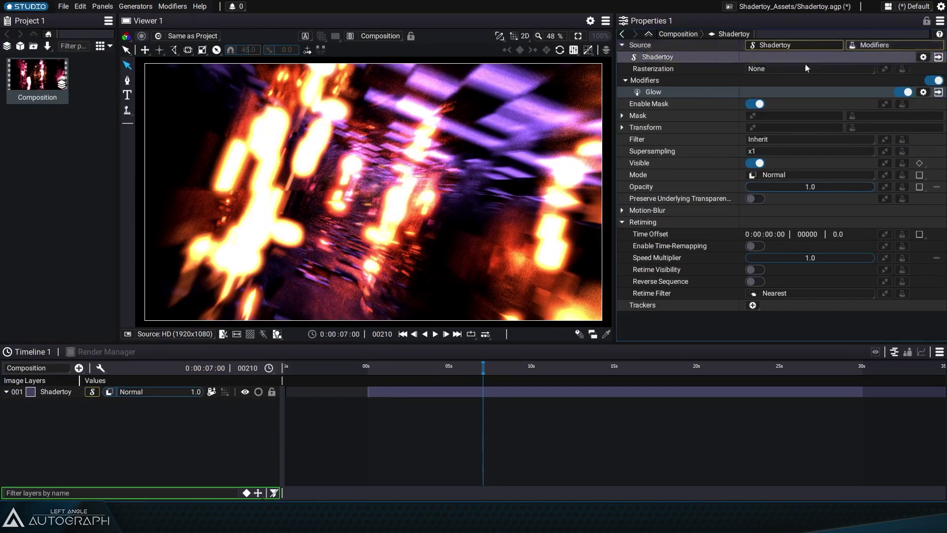
Set the Glow modifier's Size to 20 and Gain to 0.01, and preview the glow up to frame 317.
click(939, 92)
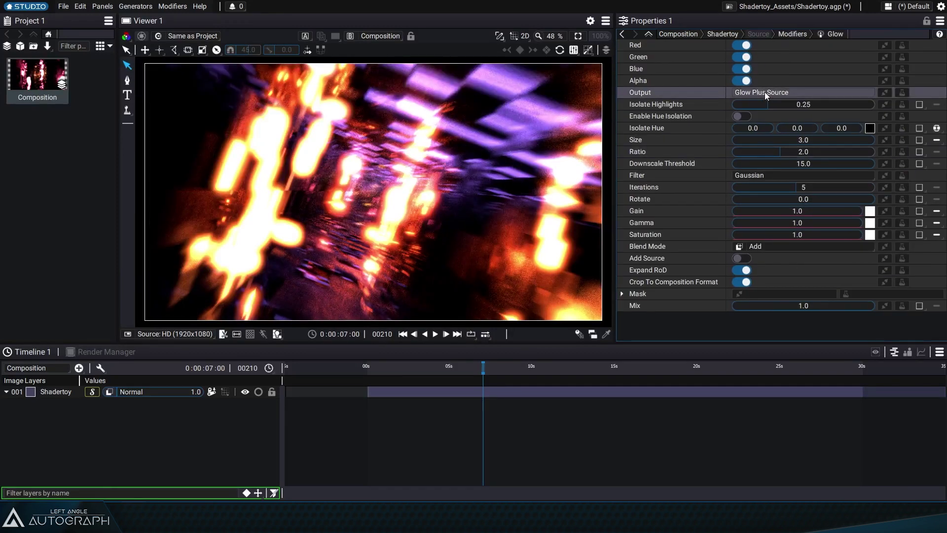
drag(812, 137, 848, 139)
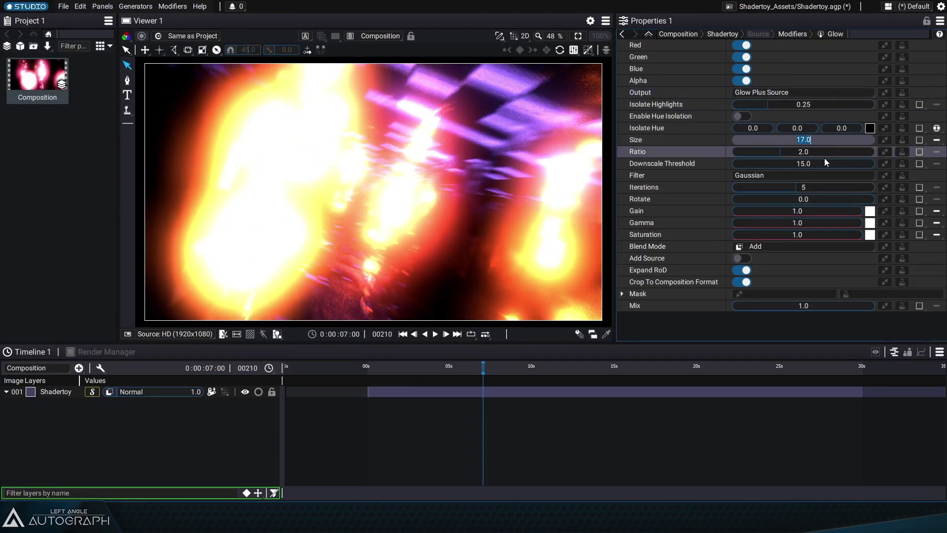
text(20)
key(Return)
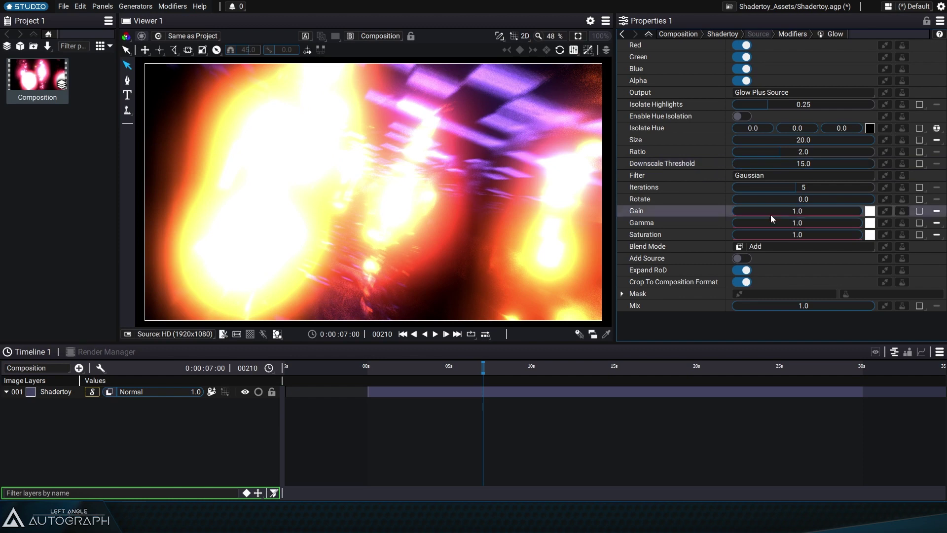
click(806, 213)
text(0)
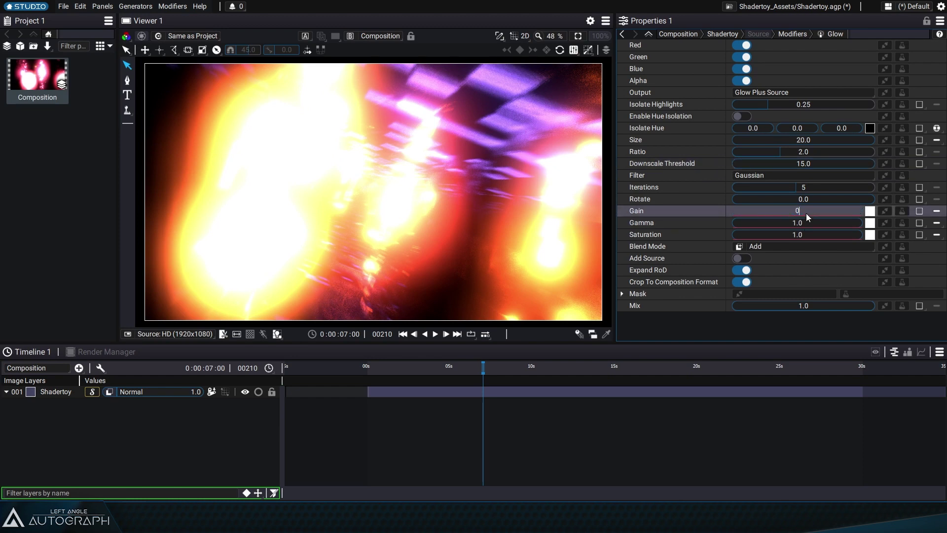
text(.01)
key(Return)
drag(483, 366, 542, 365)
Add a Defocus modifier to the Shadertoy layer and set its Defocus amount to 24.0.
click(793, 33)
click(622, 45)
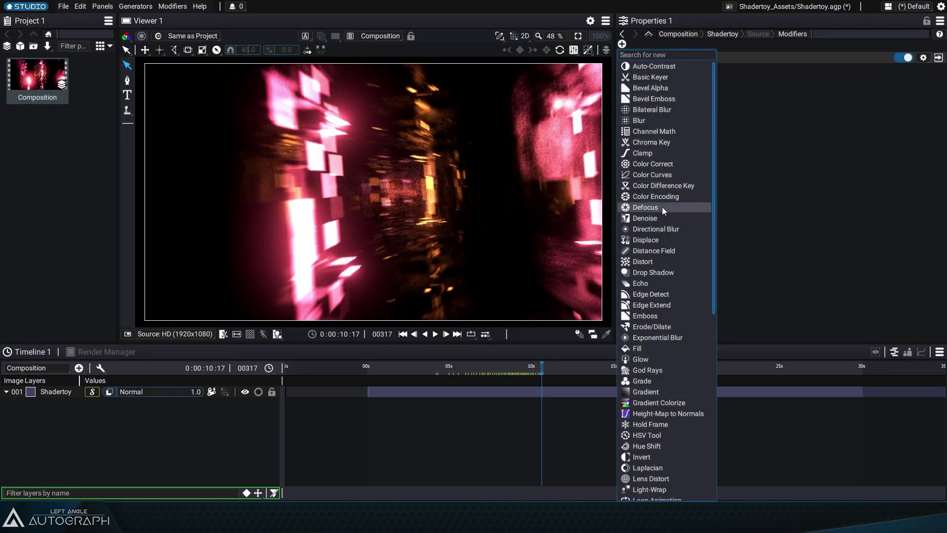
click(645, 207)
click(937, 69)
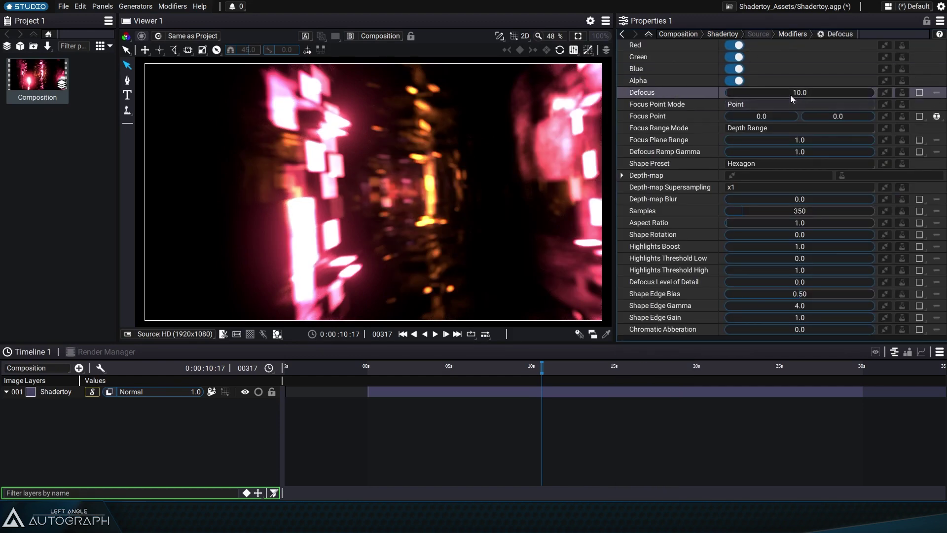
drag(792, 94, 814, 94)
Scrub to frame 222 to preview the defocused shader and save the project.
click(446, 365)
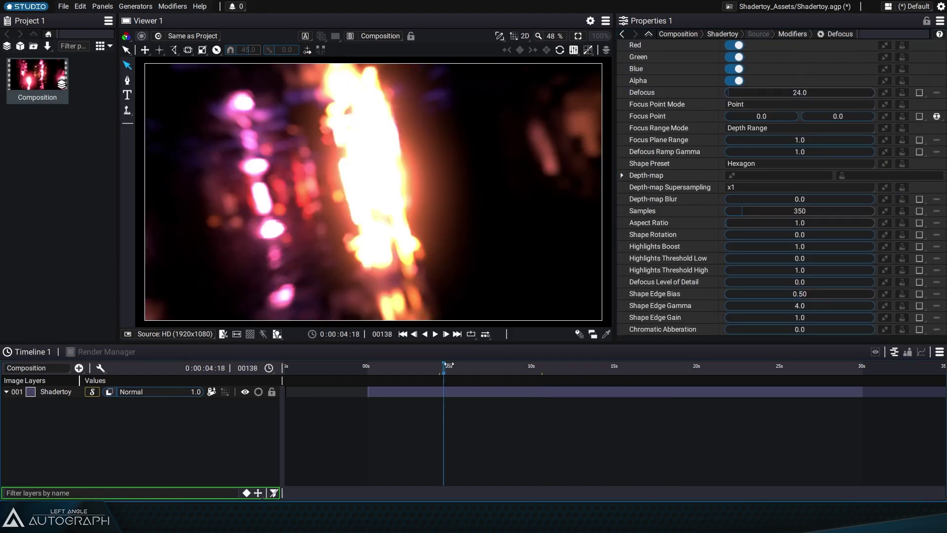
drag(446, 365, 489, 371)
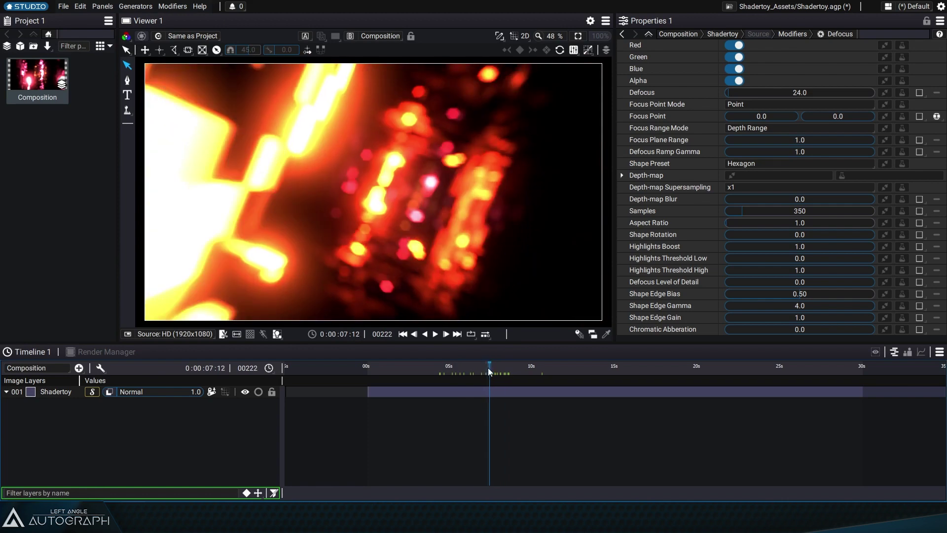
key(ctrl+s)
Assign a new Gradient generator as the Defocus modifier's depth-map and display it in the viewer.
click(759, 175)
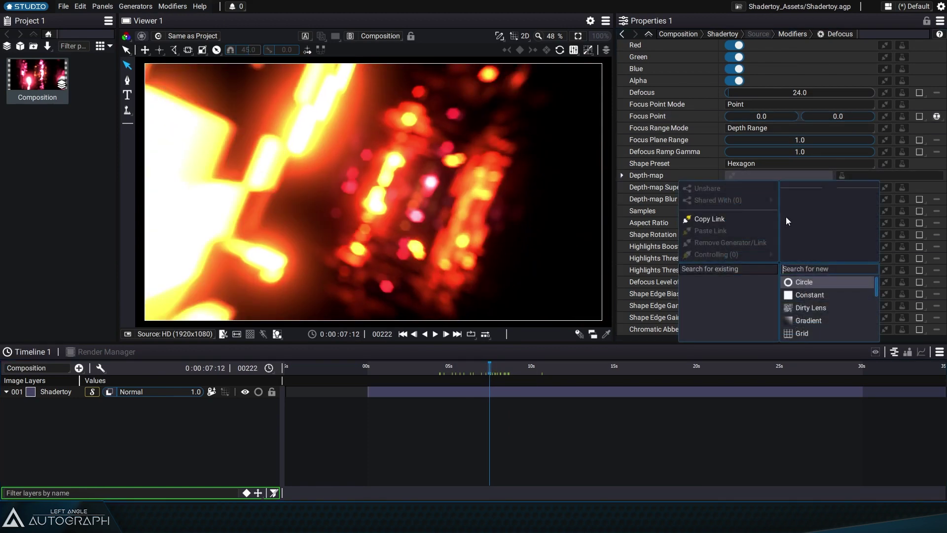
click(833, 319)
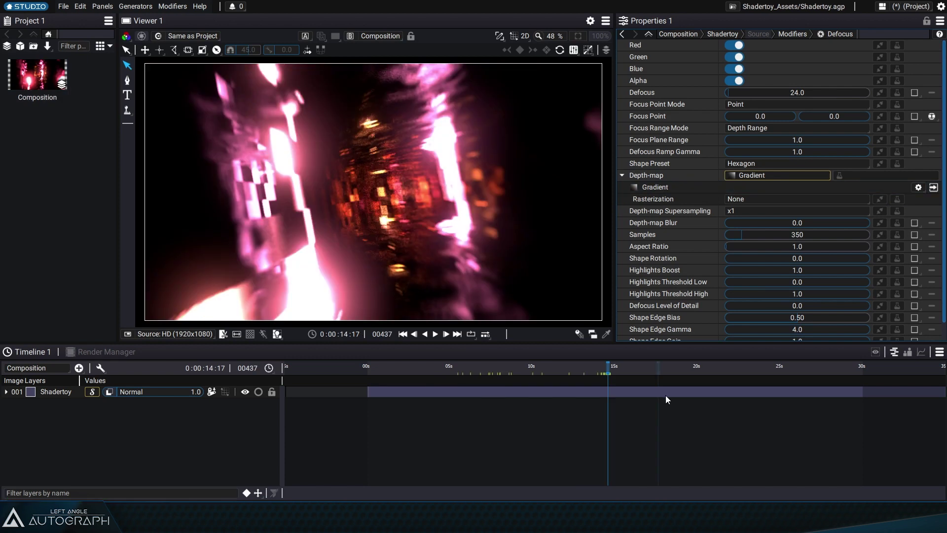
click(663, 190)
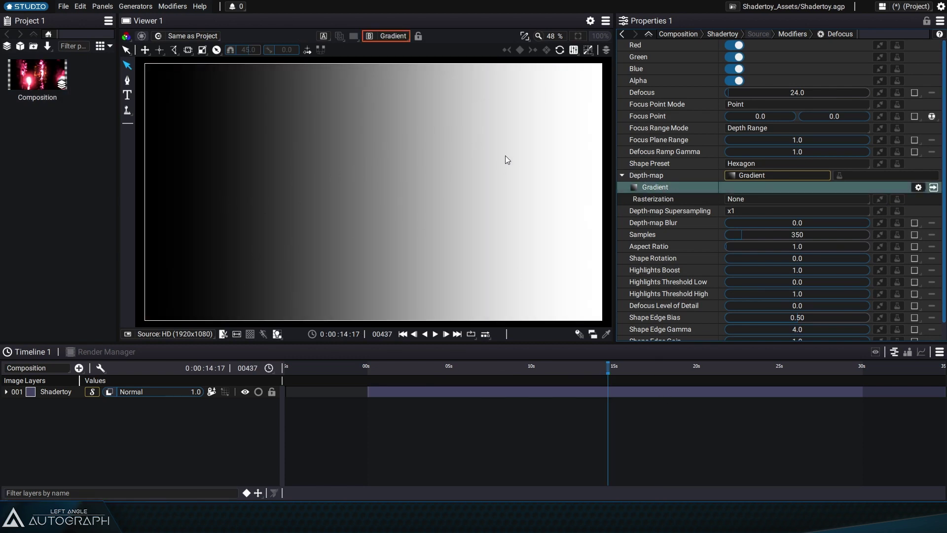
Make the depth-map gradient Radial with a radius of 1340, and switch the viewer back to the Composition.
click(933, 187)
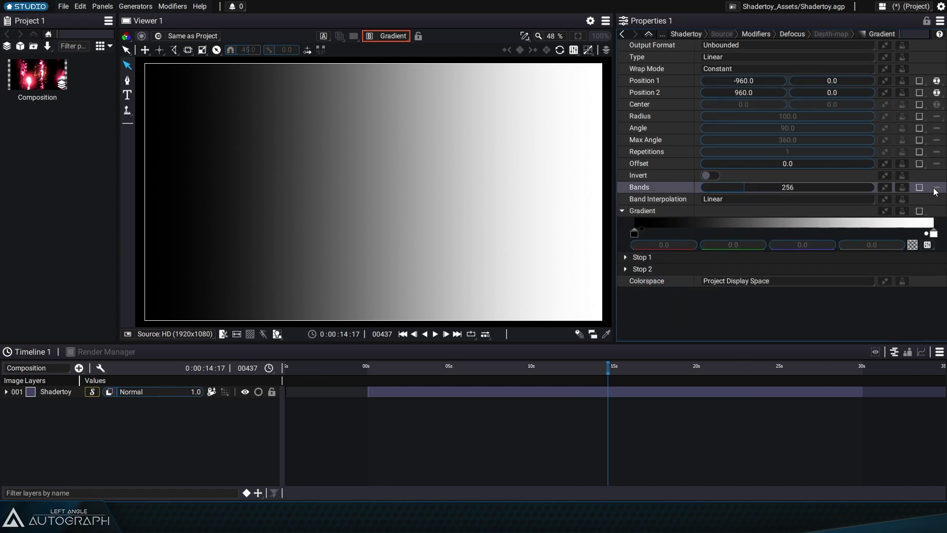
click(726, 56)
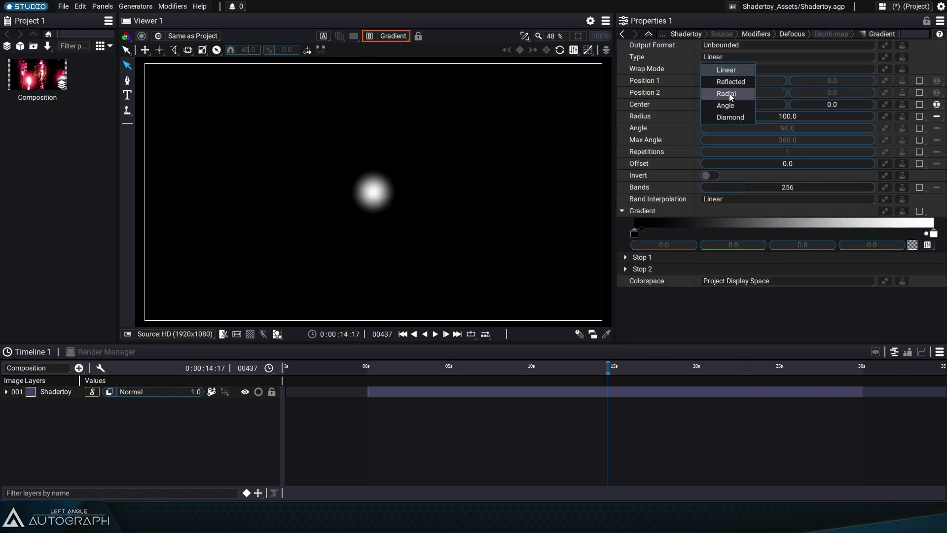
click(729, 94)
drag(791, 117, 851, 117)
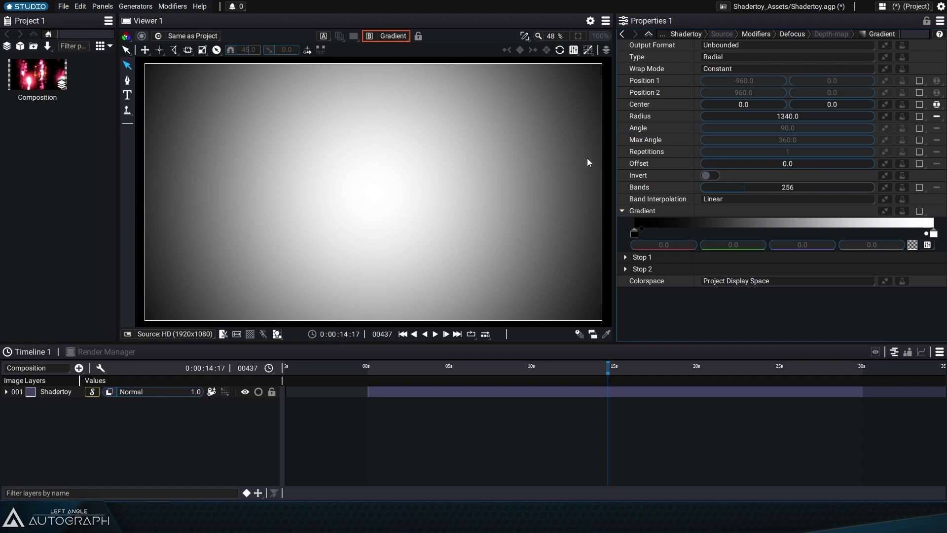
click(395, 36)
click(395, 77)
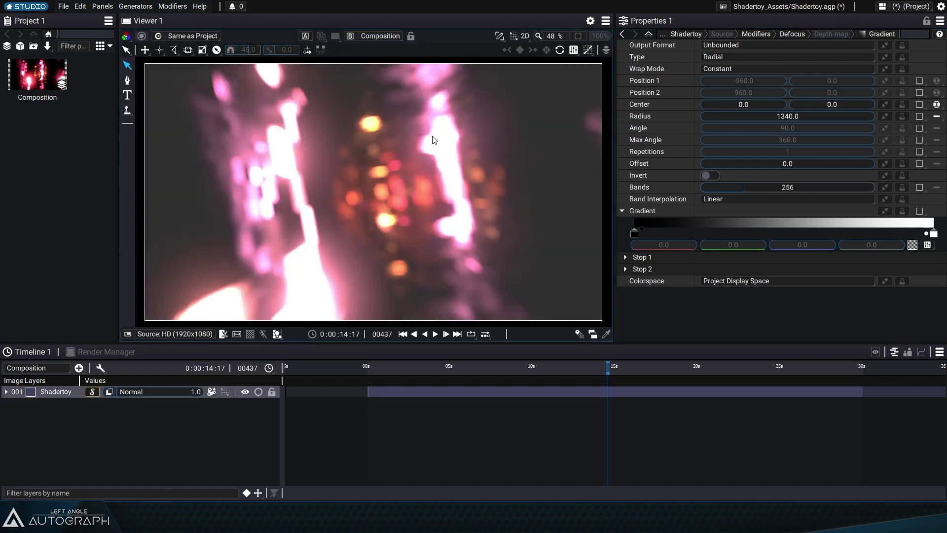
Set the Defocus modifier's Focus Point Mode to Depth Value with a Focus Depth of 1, and preview it at frame 164.
click(788, 34)
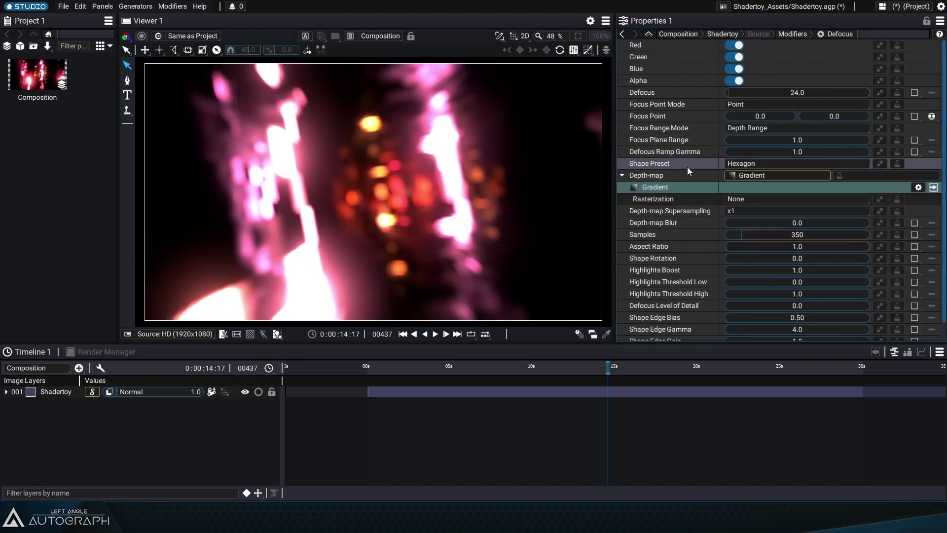
click(760, 104)
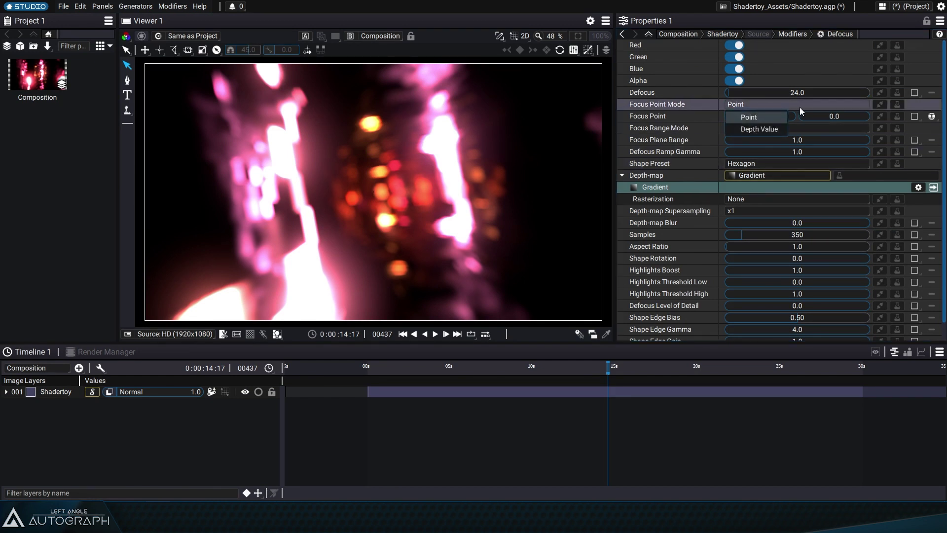
click(777, 129)
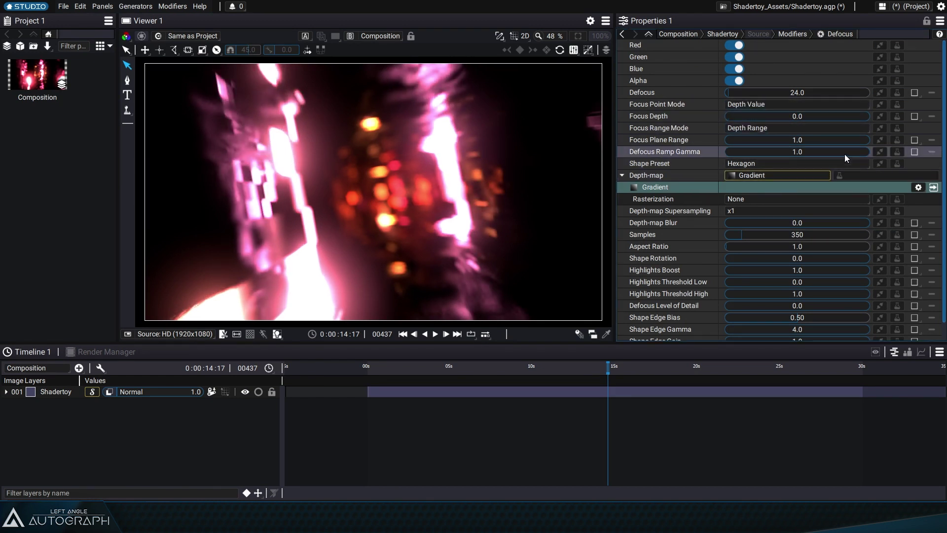
mouse_move(779, 115)
mouse_down()
mouse_move(819, 116)
mouse_move(782, 114)
mouse_up()
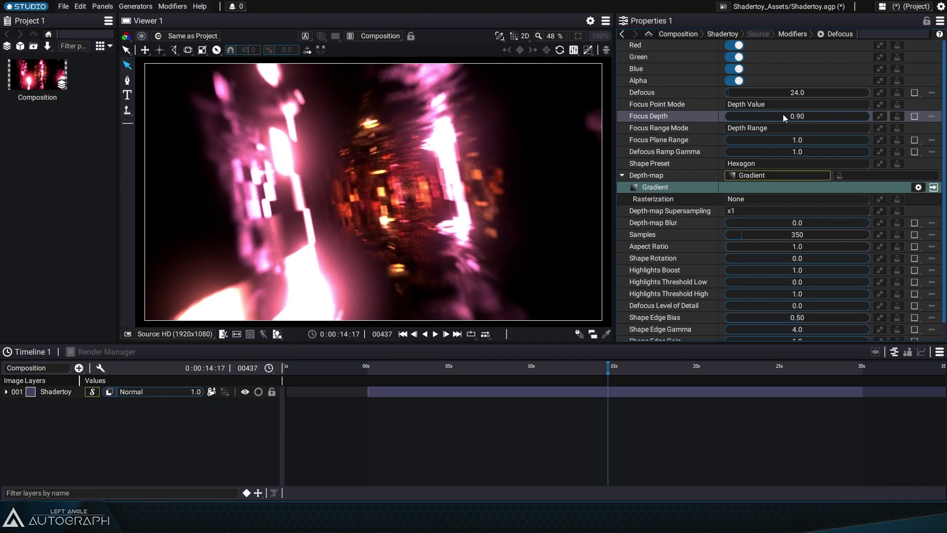
click(783, 114)
text(1)
key(Return)
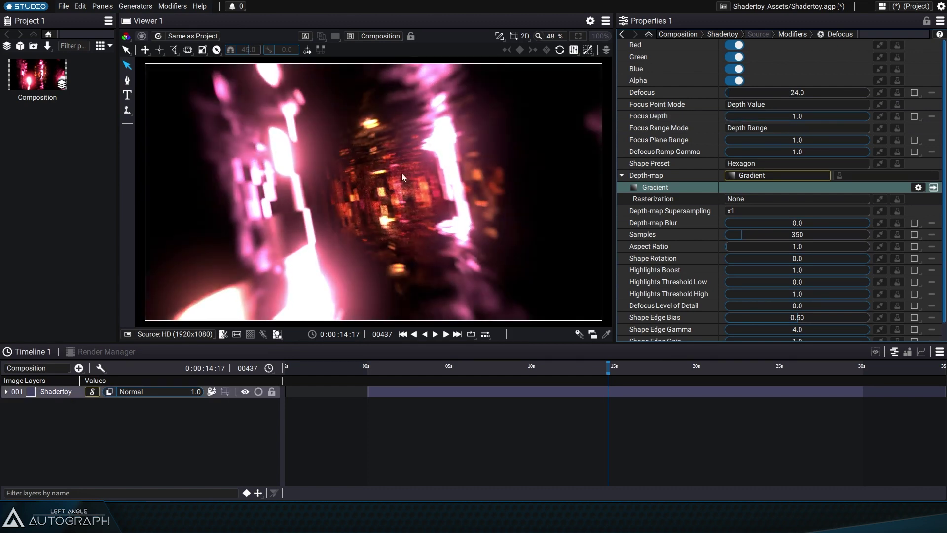
mouse_move(463, 370)
mouse_down()
mouse_move(677, 367)
mouse_move(458, 366)
mouse_up()
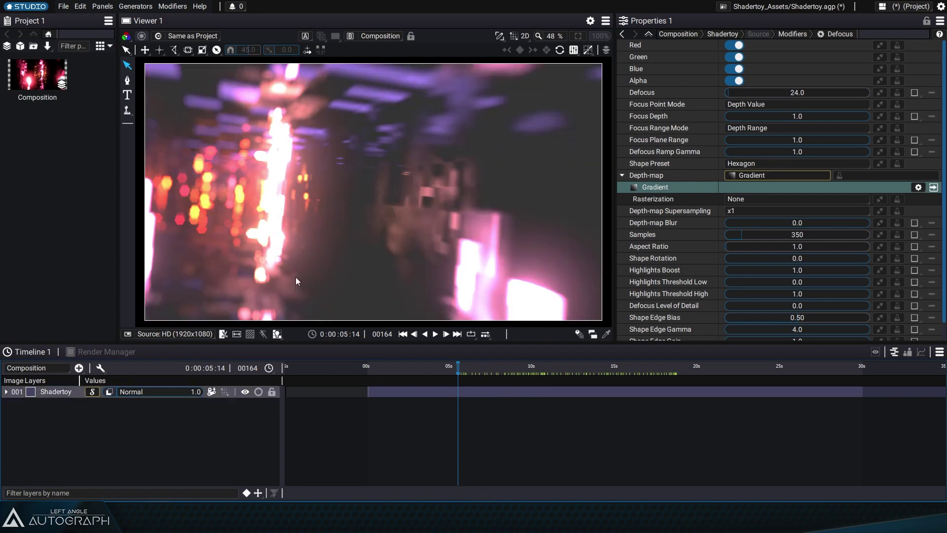
Widen the project area and add a custom properties tab named CTRL to the Composition.
drag(117, 104, 133, 103)
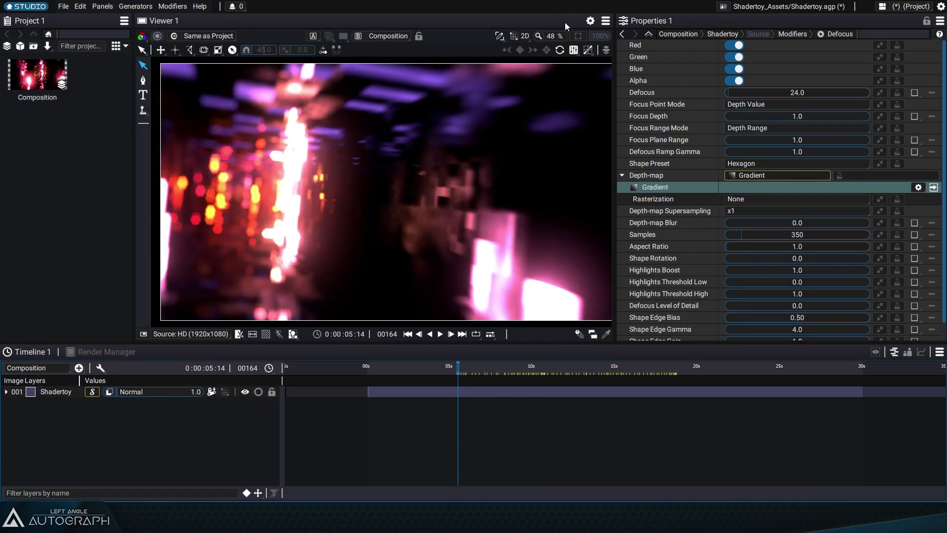
click(29, 69)
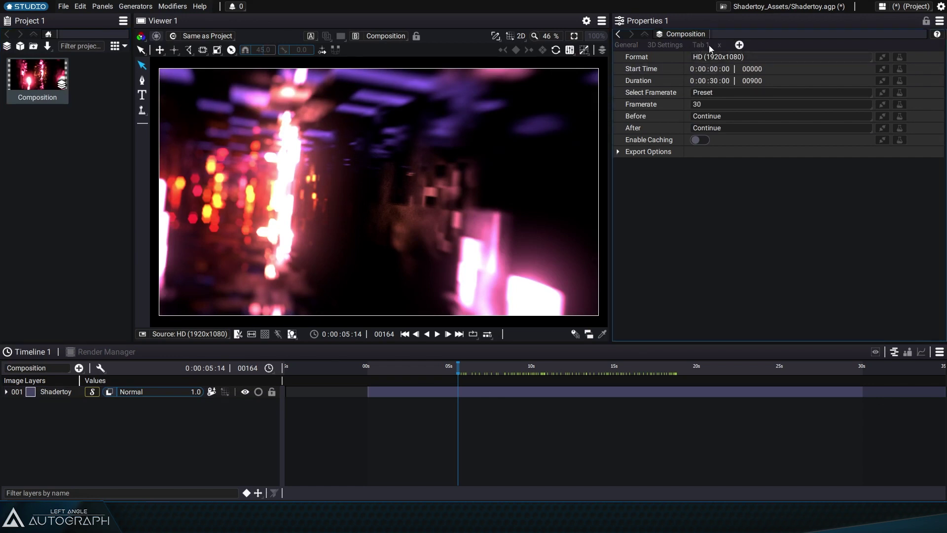
click(701, 45)
text(CTRL)
key(Return)
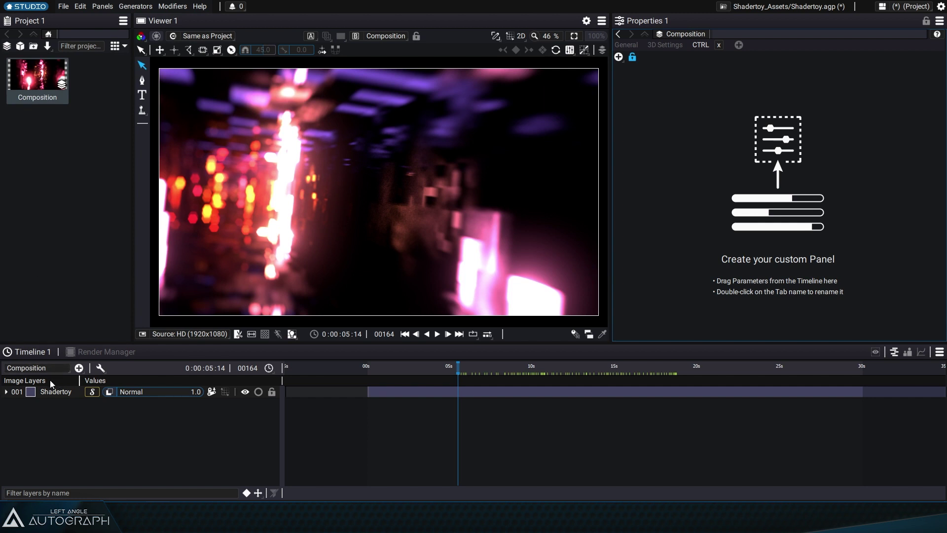
Expose the Shadertoy source's steps uniform parameter in the Composition's CTRL tab.
click(6, 391)
click(9, 404)
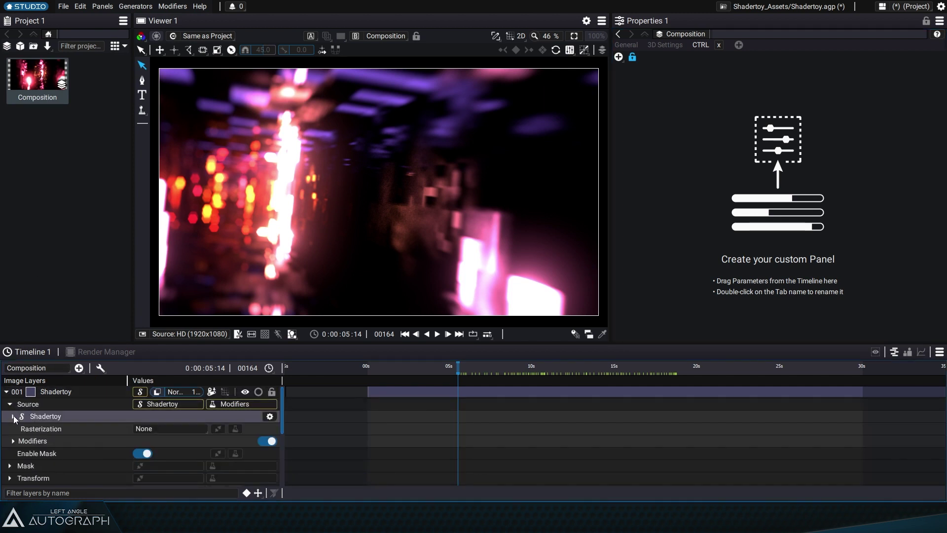
click(14, 416)
click(14, 418)
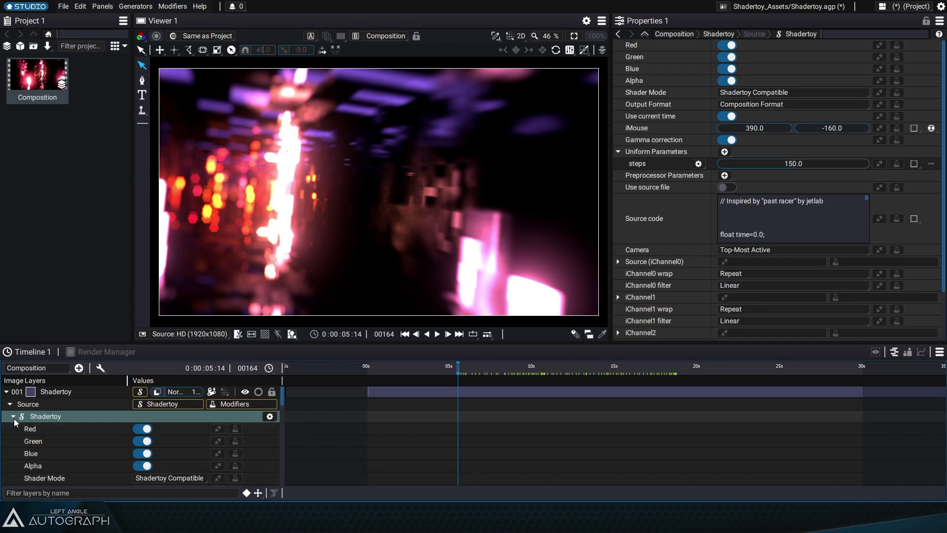
scroll(67, 465, down, 3)
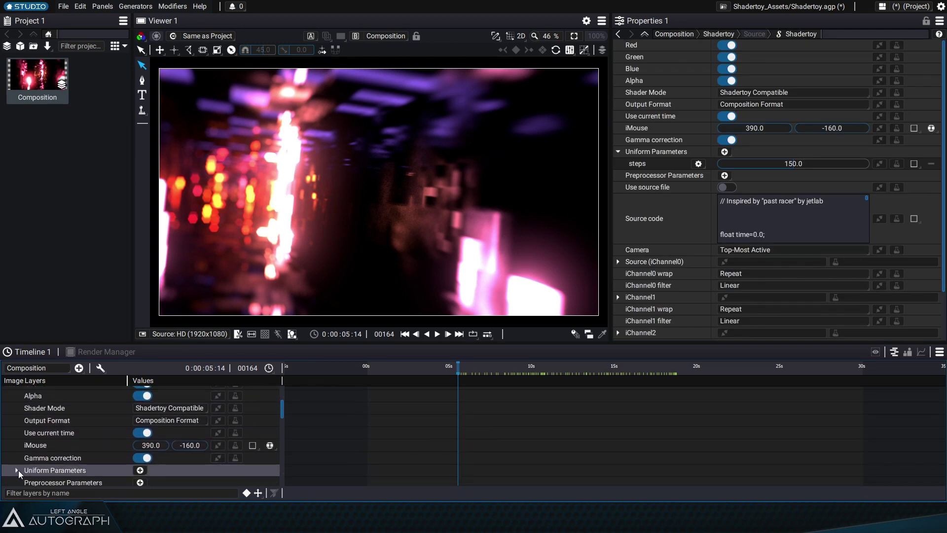
click(17, 470)
scroll(75, 431, down, 2)
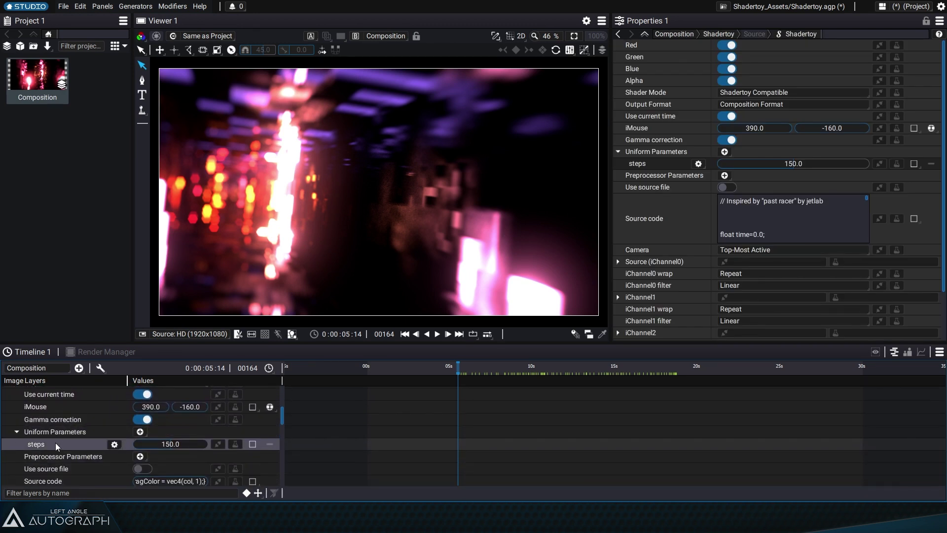
click(49, 76)
drag(49, 444, 781, 162)
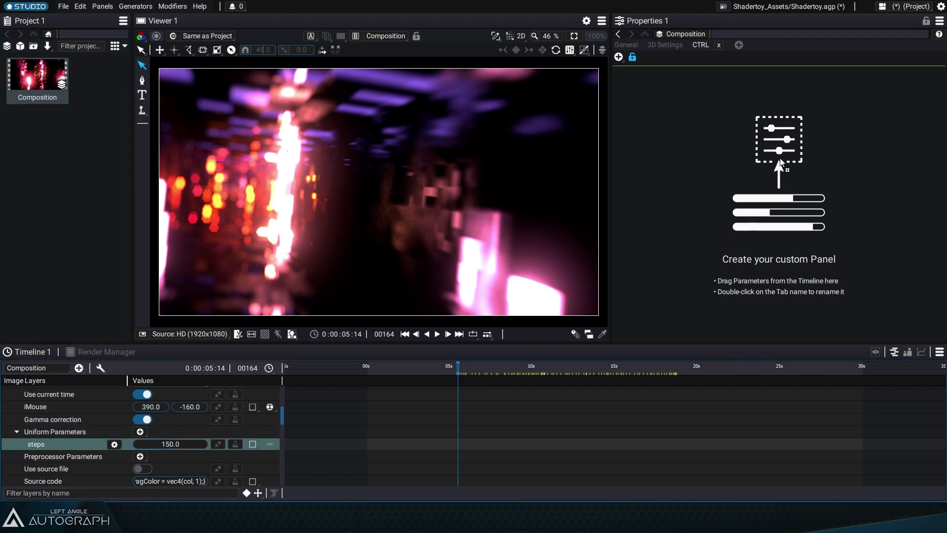
Set the exposed steps control to 200 and preview the shader at frame 130.
drag(713, 110, 713, 110)
drag(749, 71, 832, 71)
double_click(764, 72)
text(200)
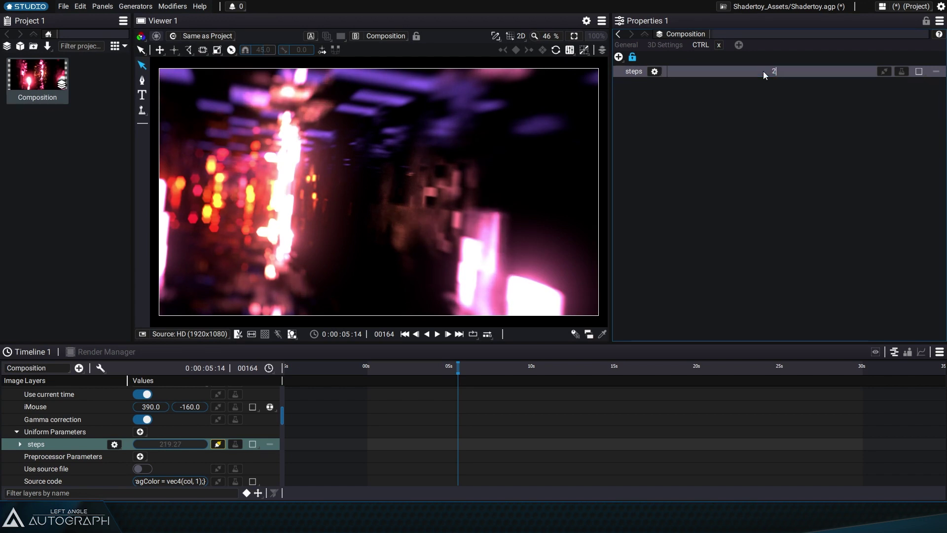
key(Return)
drag(454, 375, 439, 372)
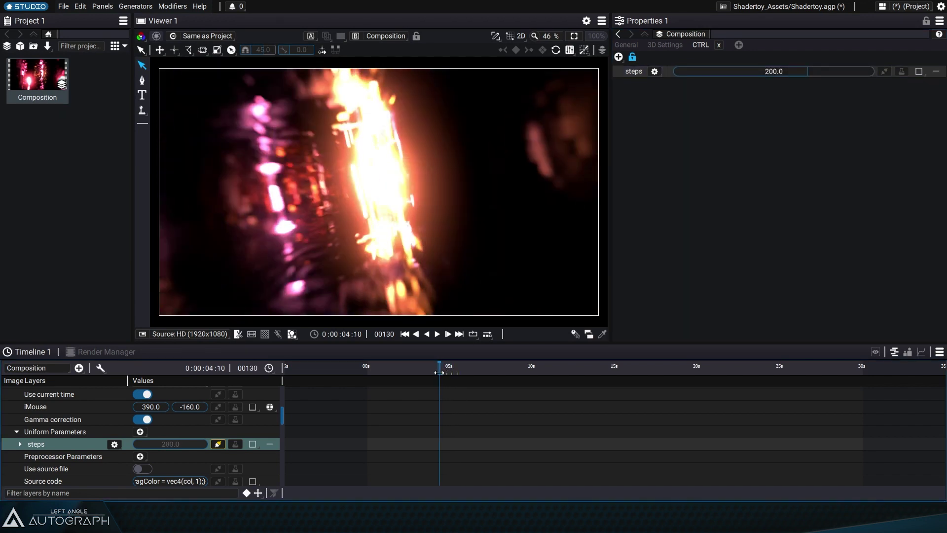
Expose the Defocus modifier's Defocus amount in the Composition's CTRL tab.
scroll(74, 434, up, 5)
click(13, 416)
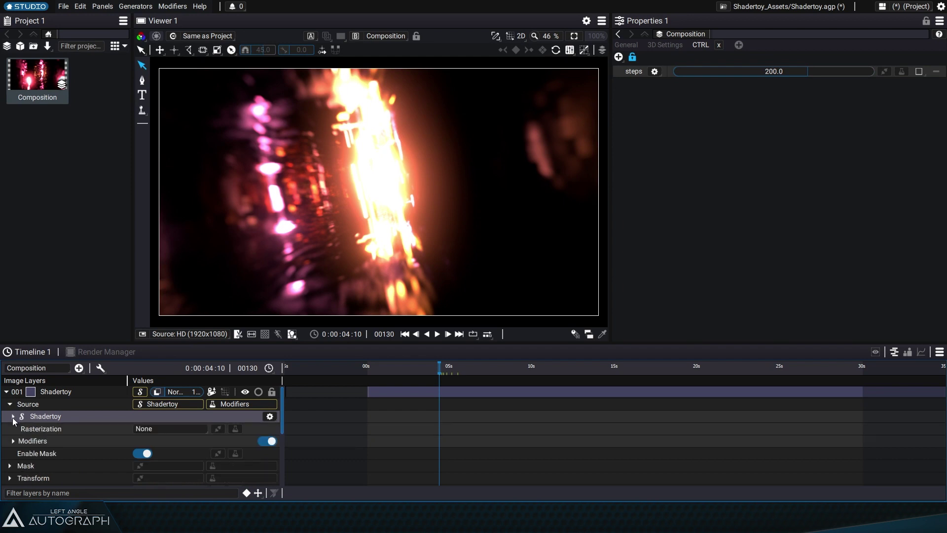
click(13, 441)
click(19, 465)
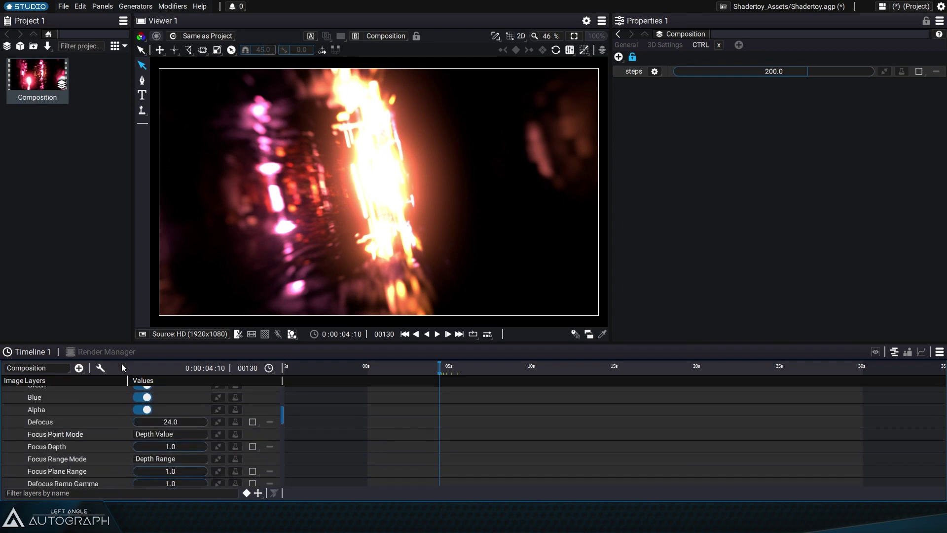
drag(64, 413, 737, 127)
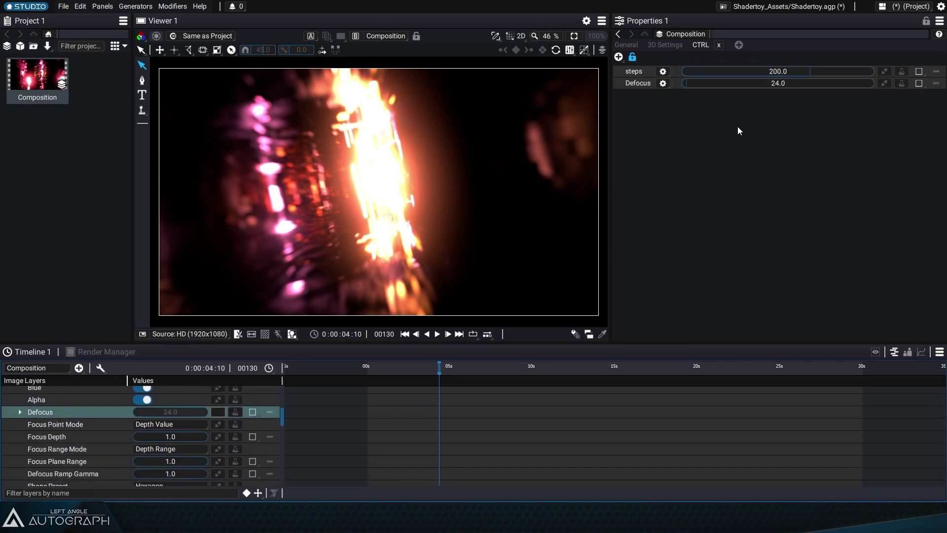
Set the exposed Defocus control to 50, preview it at frame 226, and make that value its default.
mouse_move(787, 83)
mouse_down()
mouse_move(773, 83)
mouse_move(825, 83)
mouse_move(791, 85)
mouse_up()
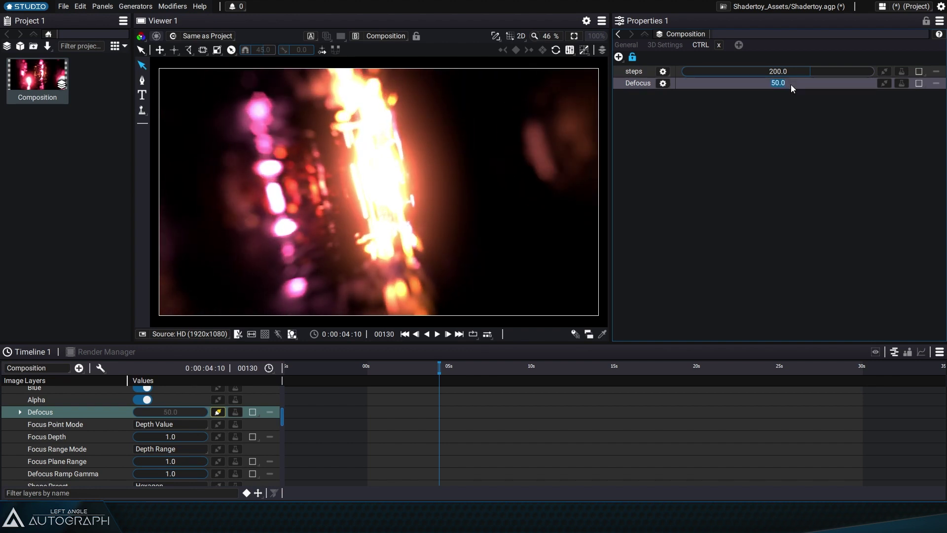
drag(455, 370, 492, 369)
click(664, 84)
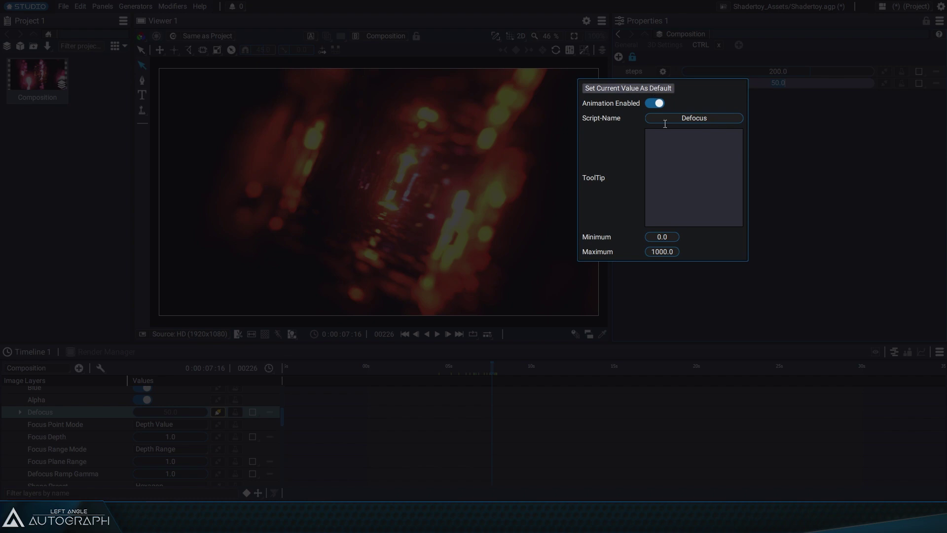
click(652, 88)
Set the exposed steps control to 100 and make that value its default.
click(767, 69)
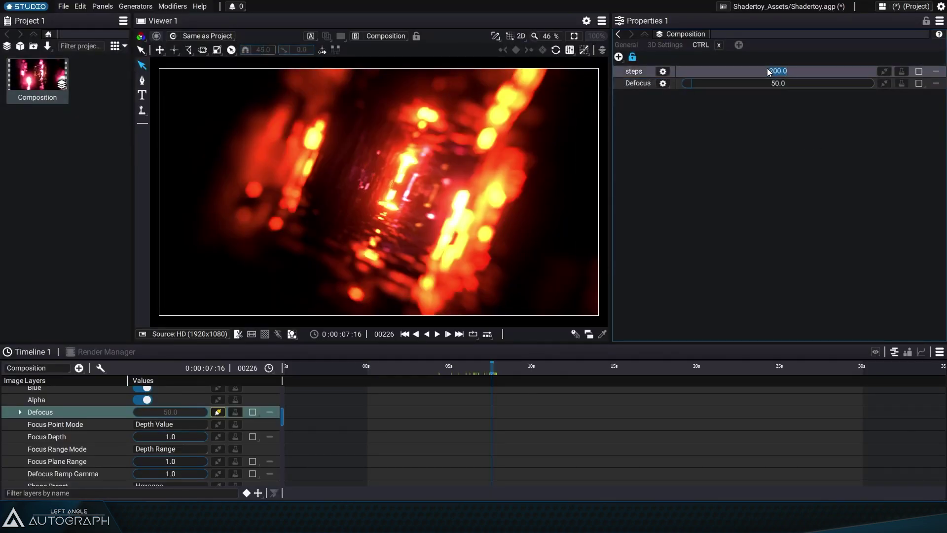
text(100)
key(Return)
click(664, 72)
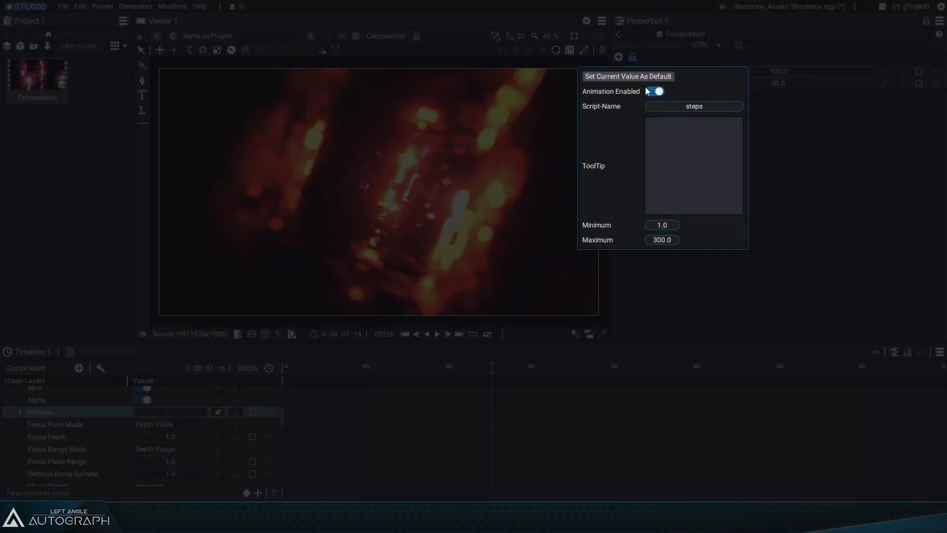
click(658, 76)
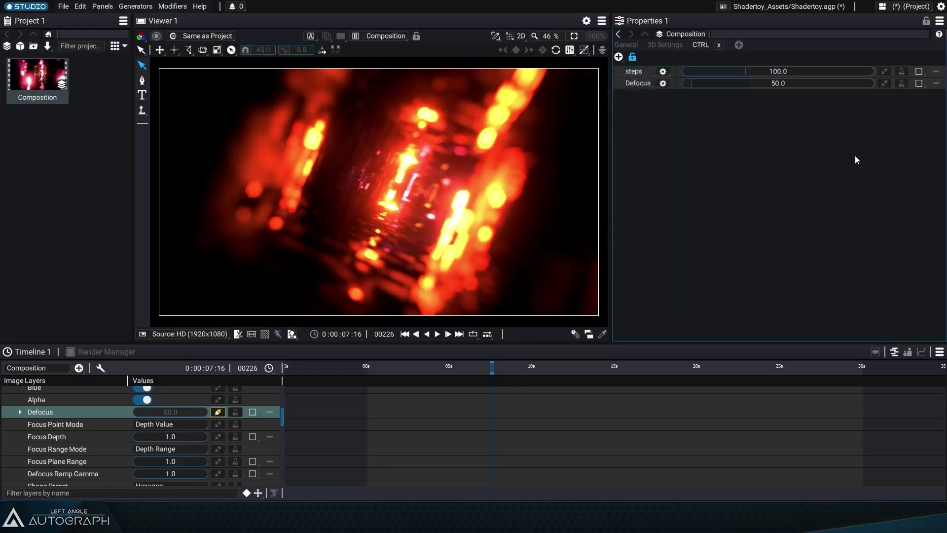
Start exporting the composition as a generator package with the plug-in ID com.leftangle.shadertoy.Corridor.
click(63, 7)
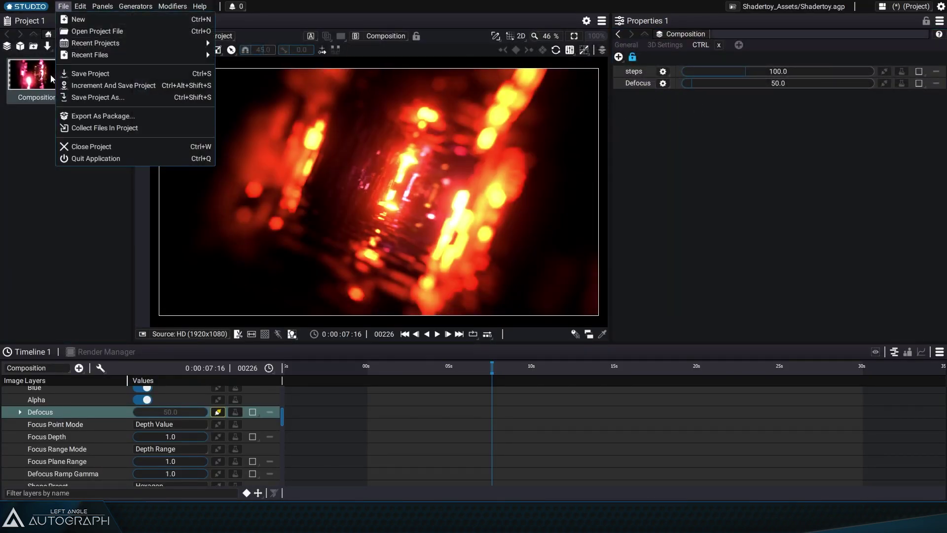
click(131, 117)
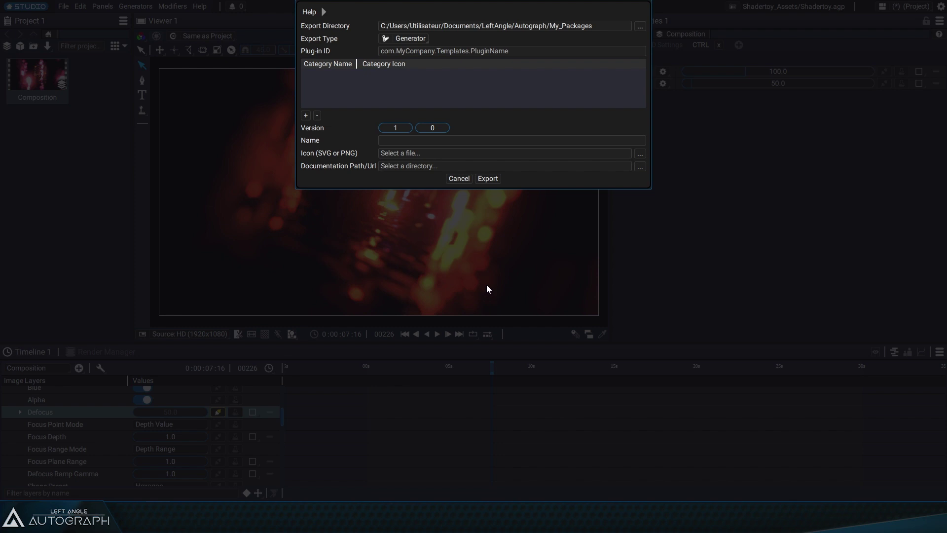
click(414, 52)
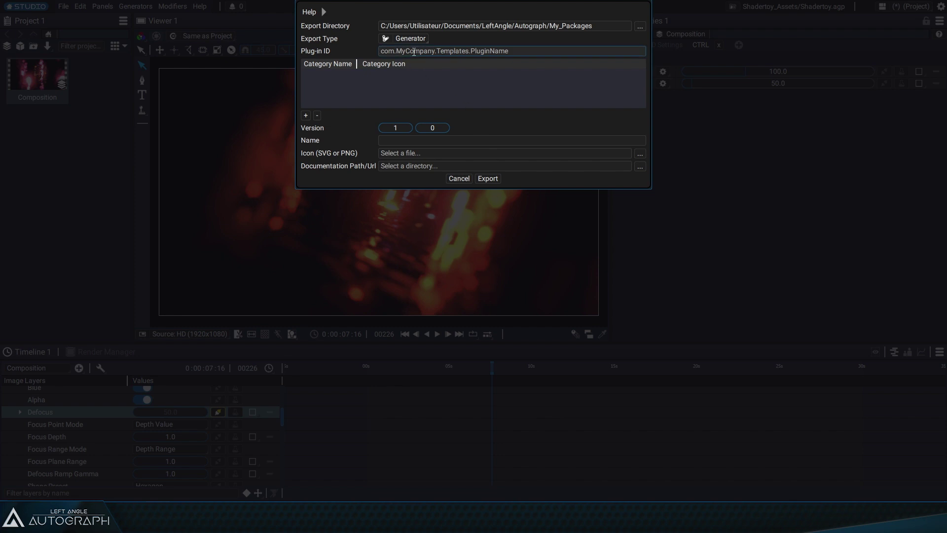
text(com.leftangle.shadertoy.Corridor)
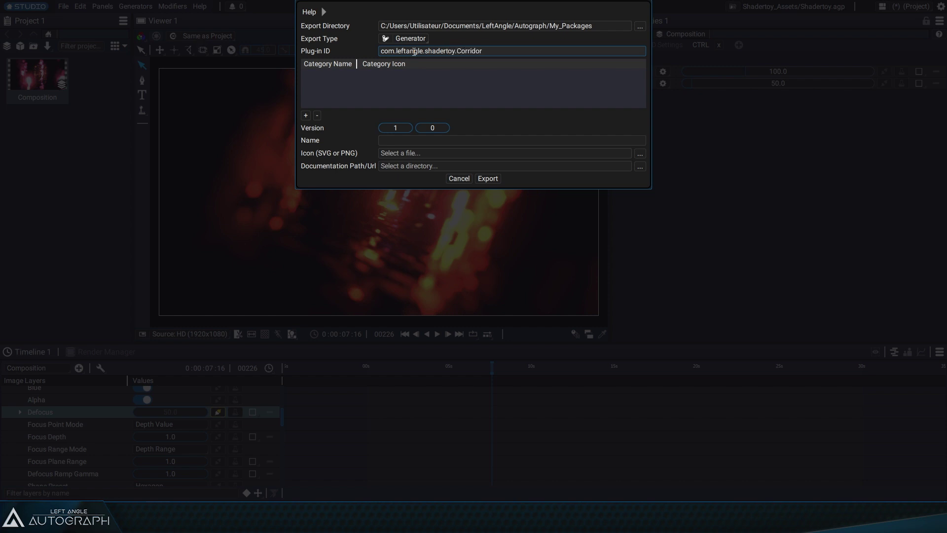
Name the package Corridor Travel using the title copied from the Shadertoy page in the browser, and export it.
click(397, 142)
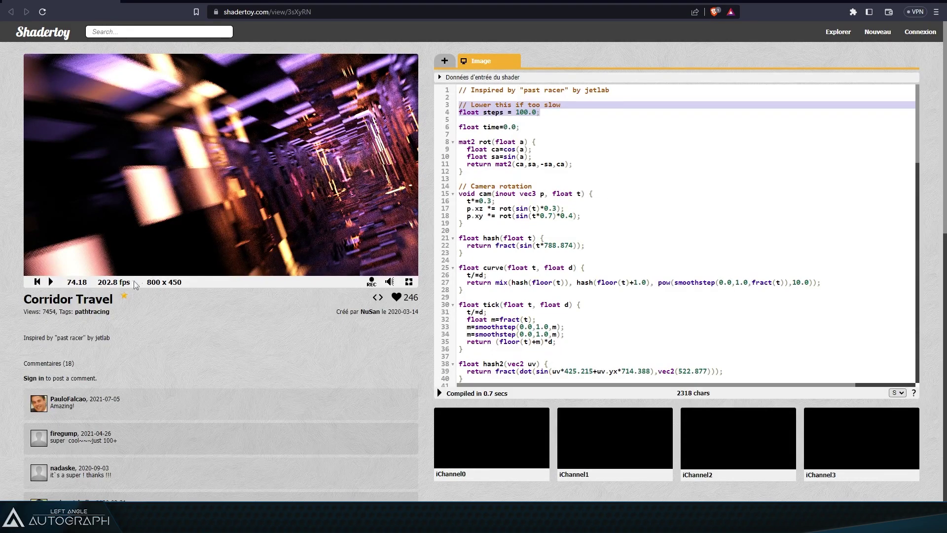
drag(117, 298, 26, 299)
key(ctrl+c)
key(alt+Tab)
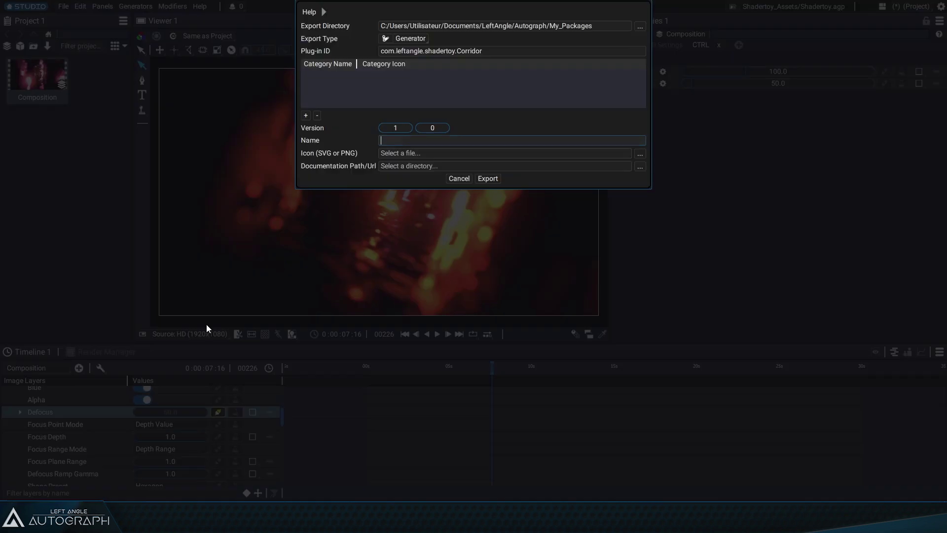
key(ctrl+v)
click(493, 178)
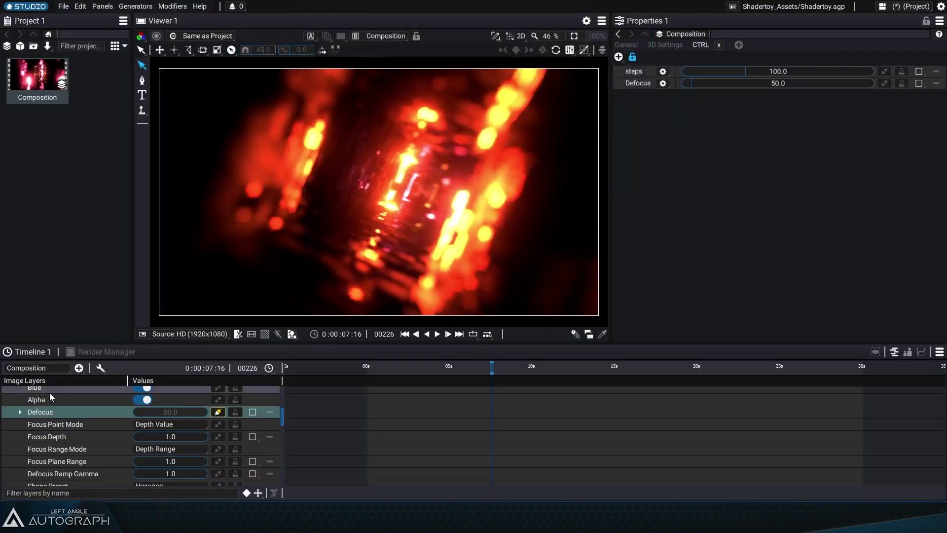
Check the available image generators for Corridor Travel, and close the project.
click(79, 367)
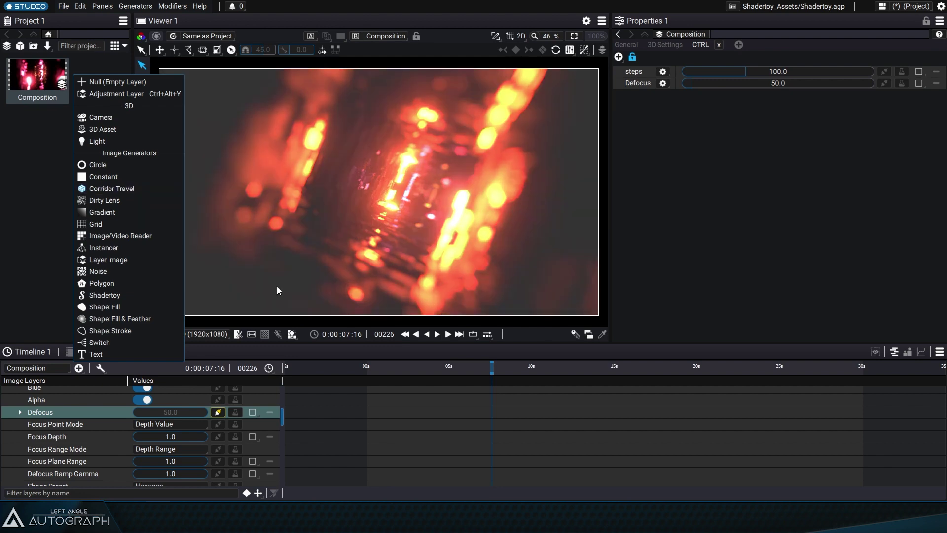
click(546, 412)
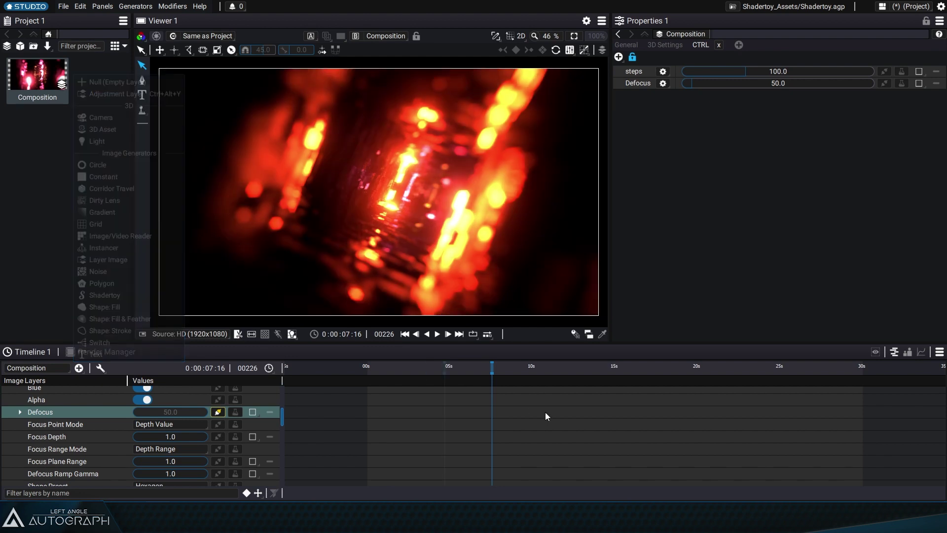
click(63, 6)
click(107, 147)
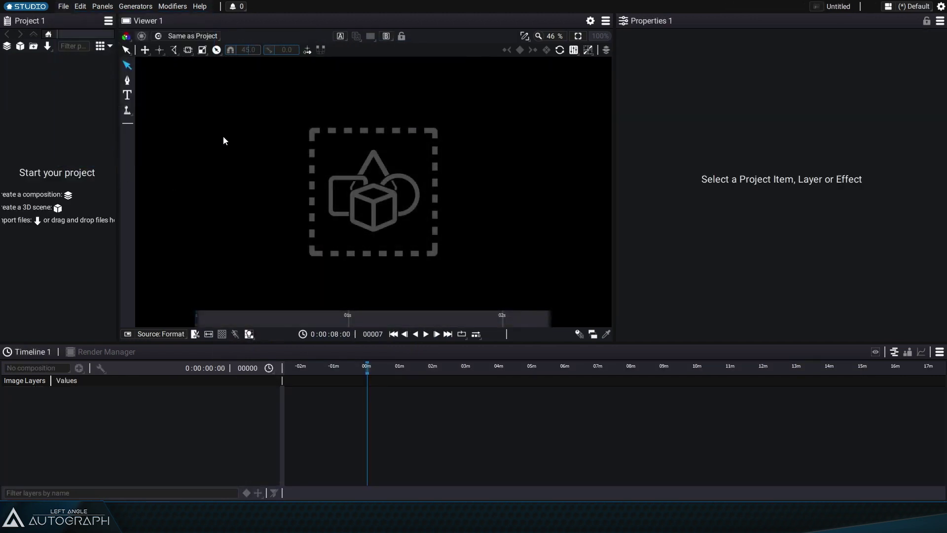
Add a Corridor Travel generator layer to a new composition and preview it at frame 304.
click(7, 46)
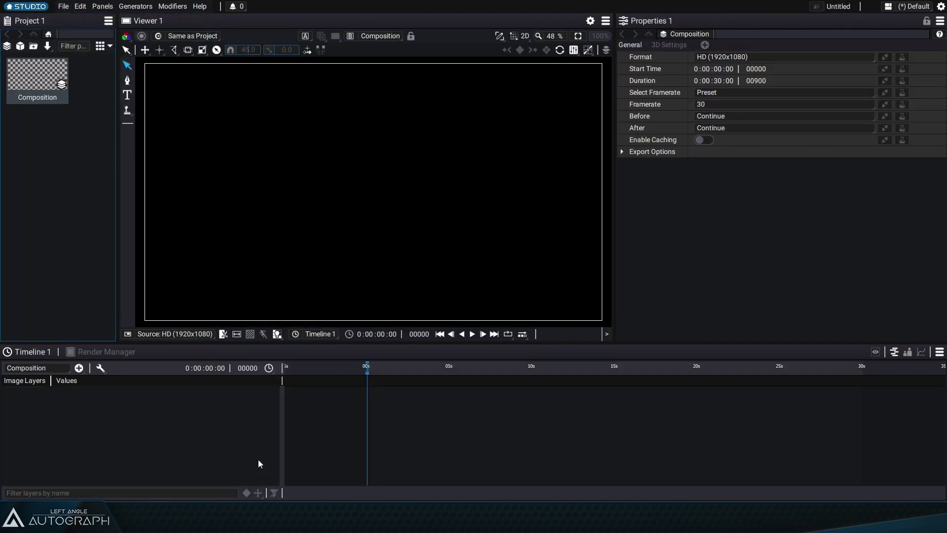
click(79, 368)
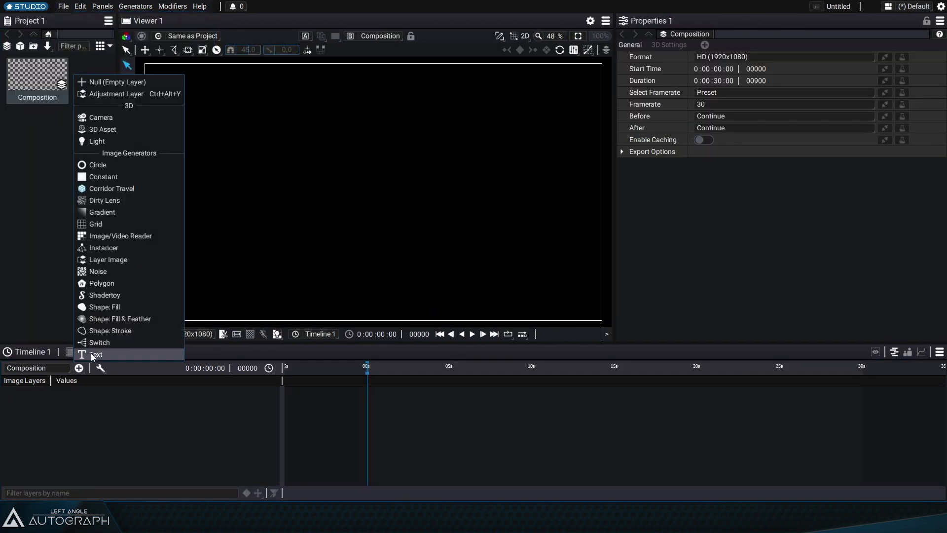
click(131, 189)
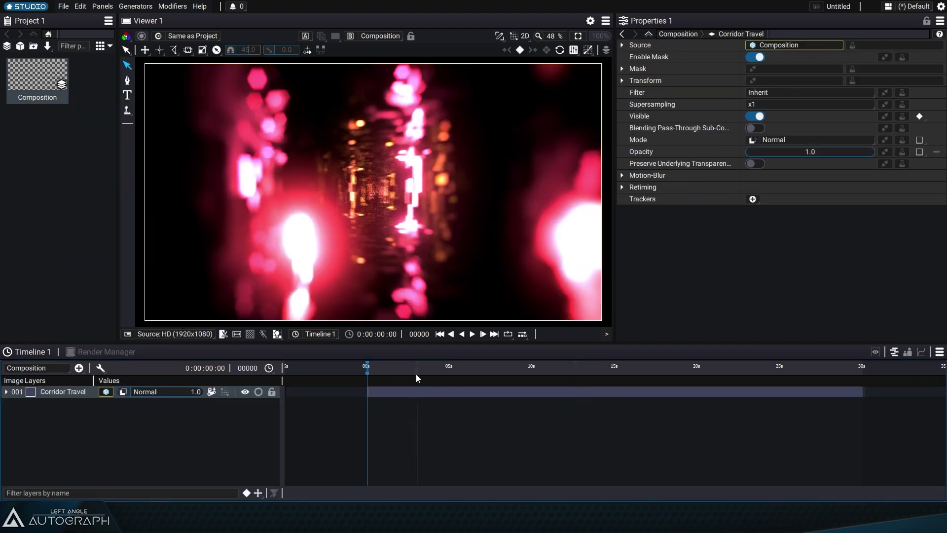
click(423, 367)
drag(428, 370, 535, 370)
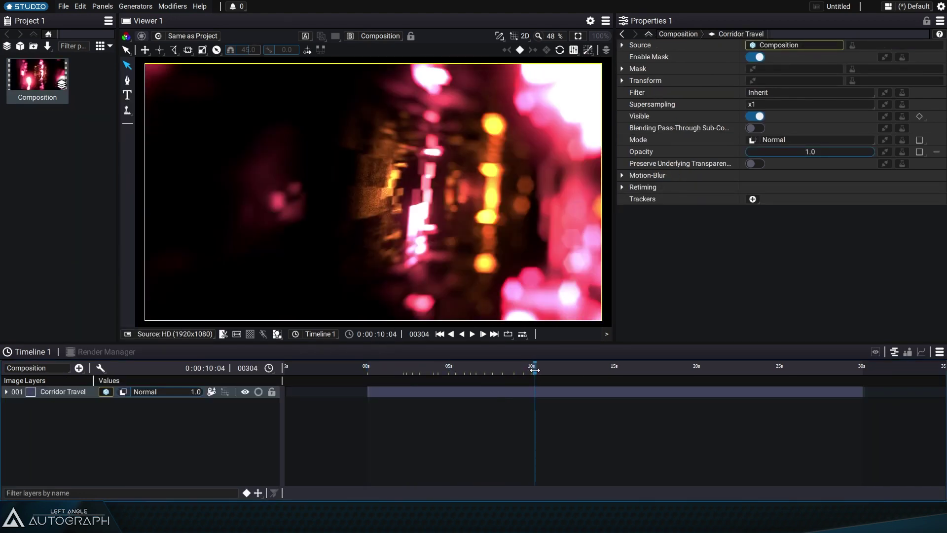
Set the Corridor Travel layer's steps to about 73 and Defocus to 80, and preview it at frame 535.
click(211, 392)
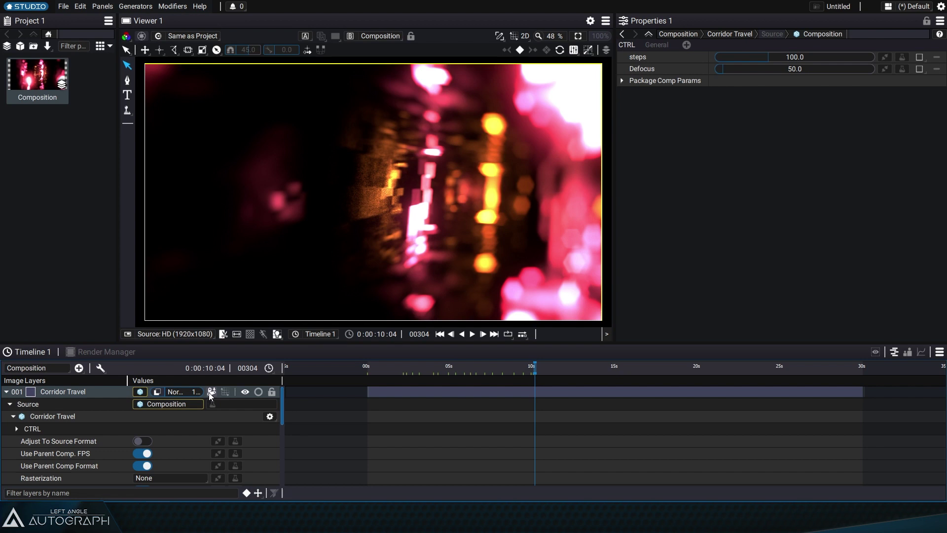
drag(671, 57, 636, 58)
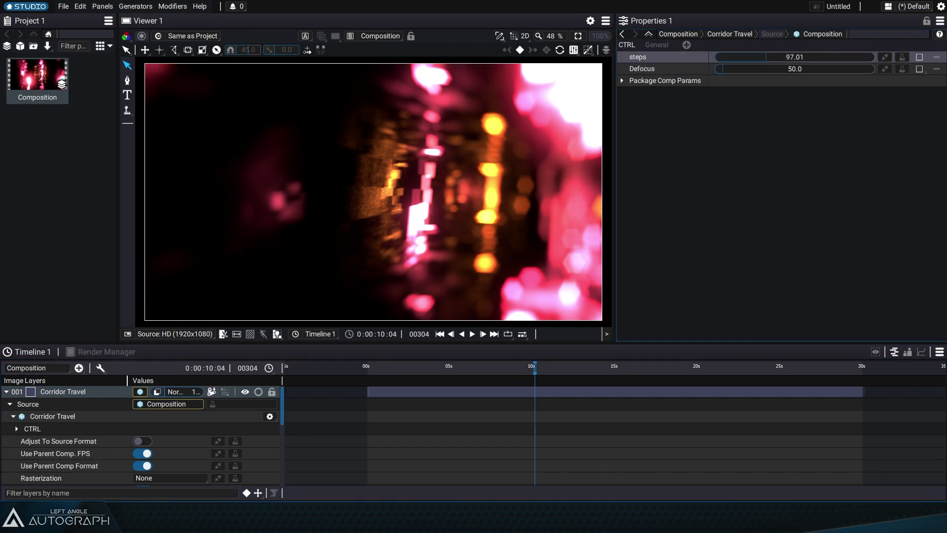
drag(794, 57, 848, 69)
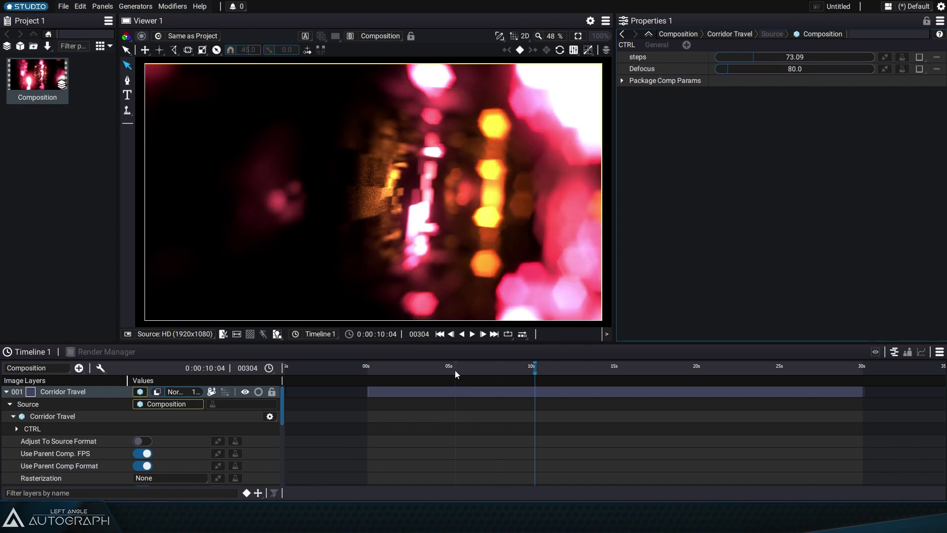
drag(456, 374, 662, 360)
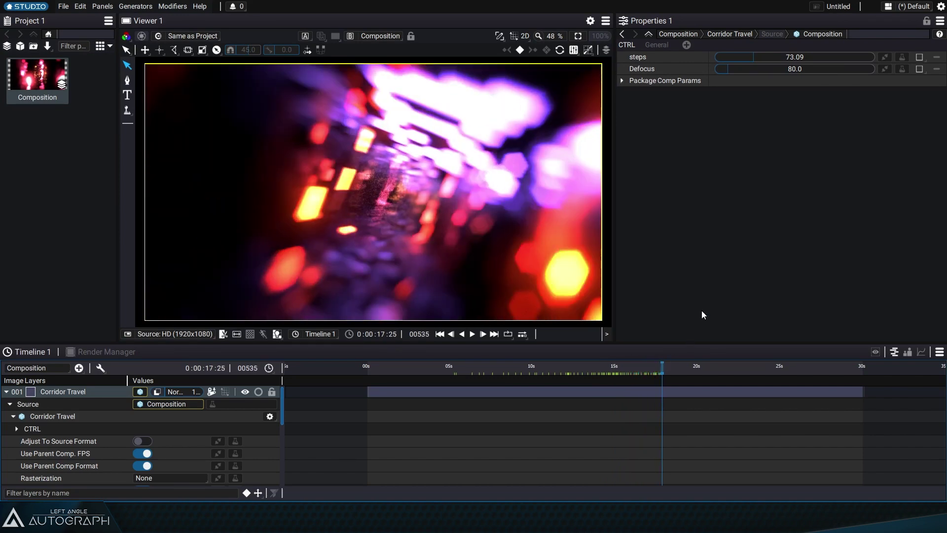
Set the Corridor Travel layer's steps to about 46 and Defocus to 50, and switch to the Shadertoy page in the browser.
drag(791, 56, 770, 68)
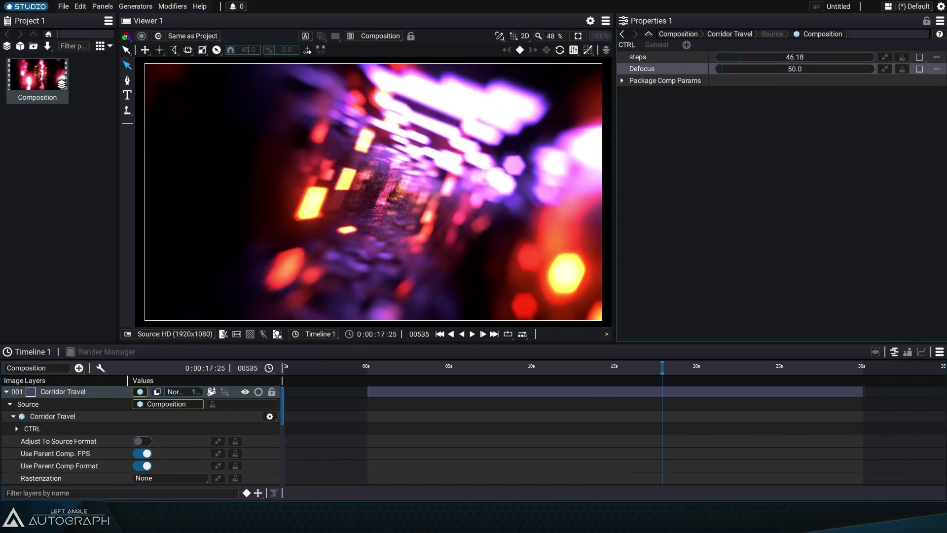
drag(437, 366, 572, 364)
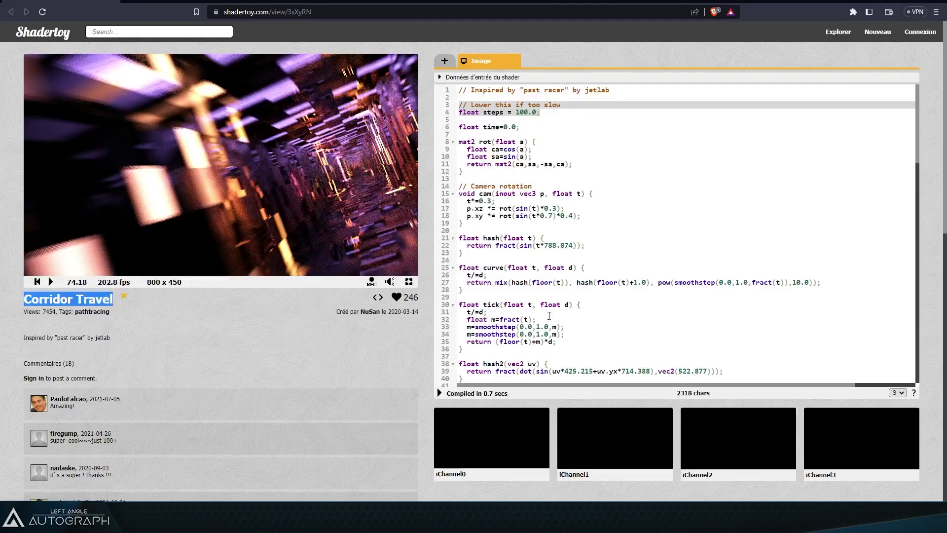
click(248, 333)
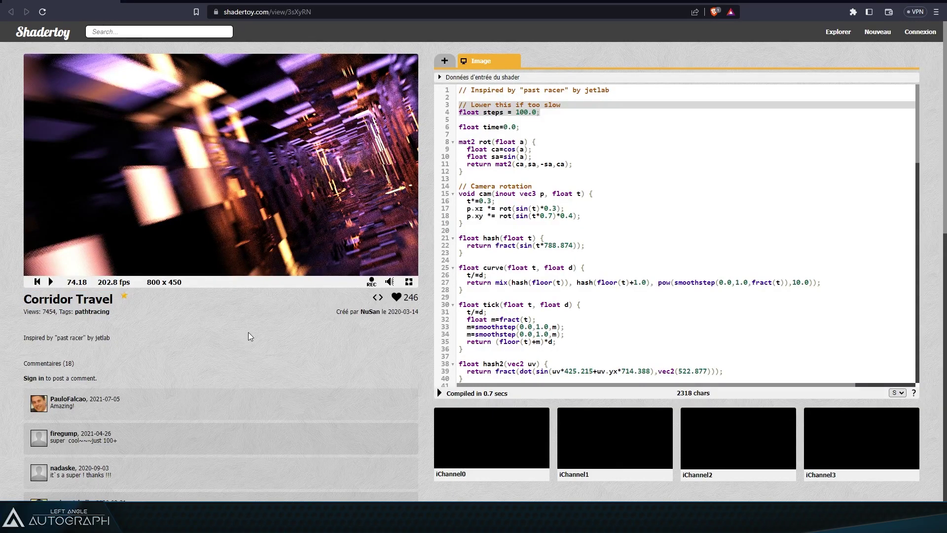